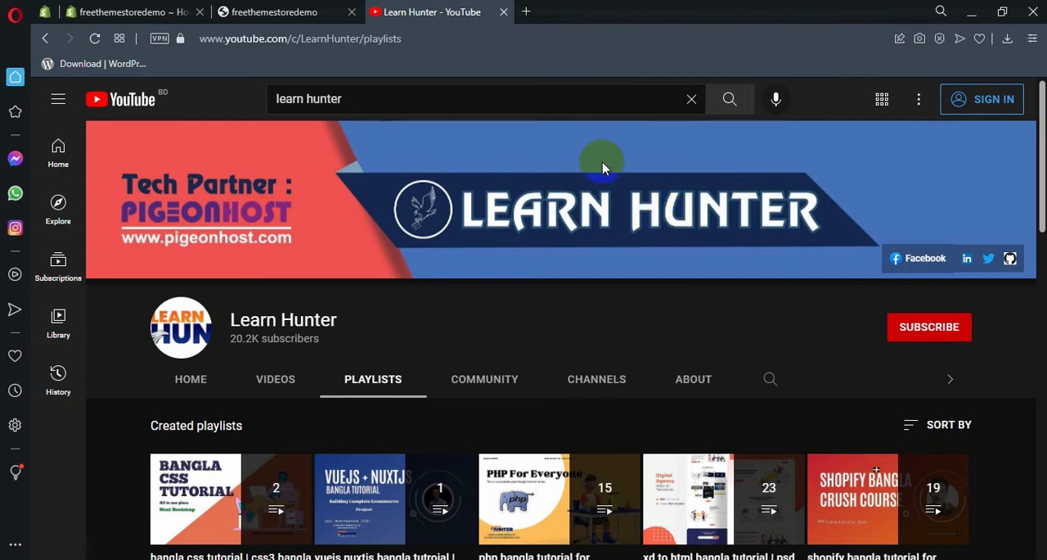
Step: Open the Canva website in a new browser tab and check which account is signed in
click(528, 13)
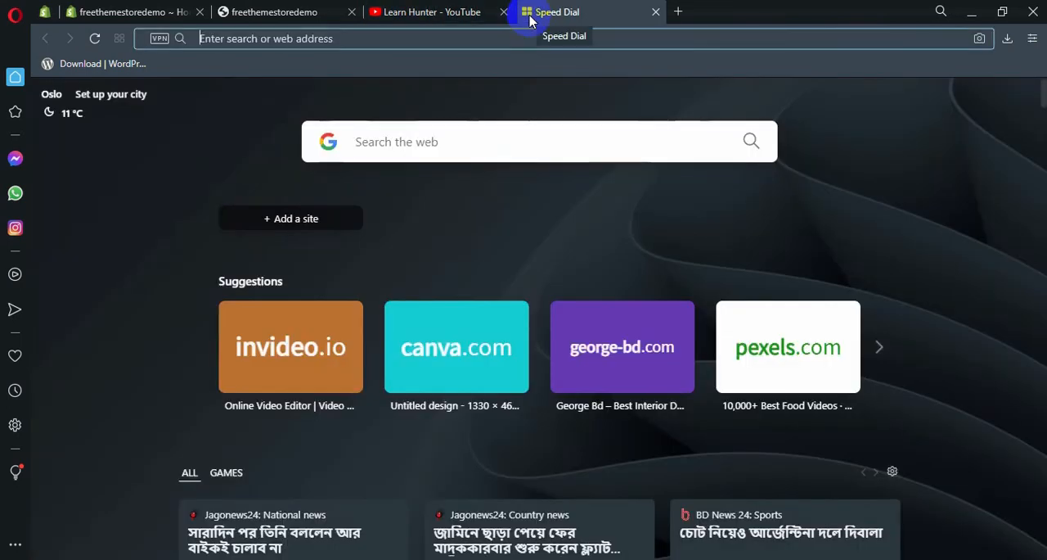
text(canva)
key(Return)
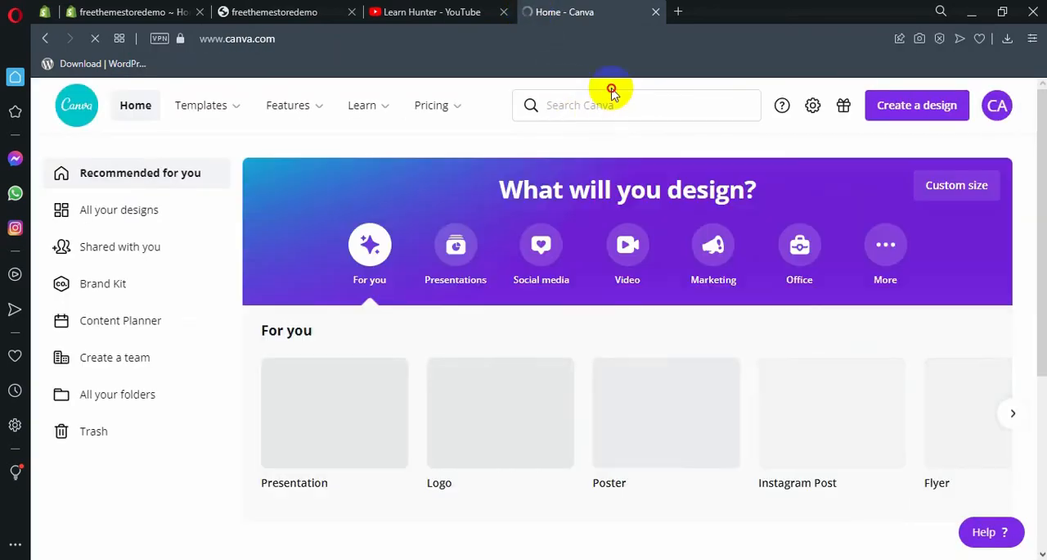
scroll(713, 188, down, 3)
scroll(720, 194, up, 3)
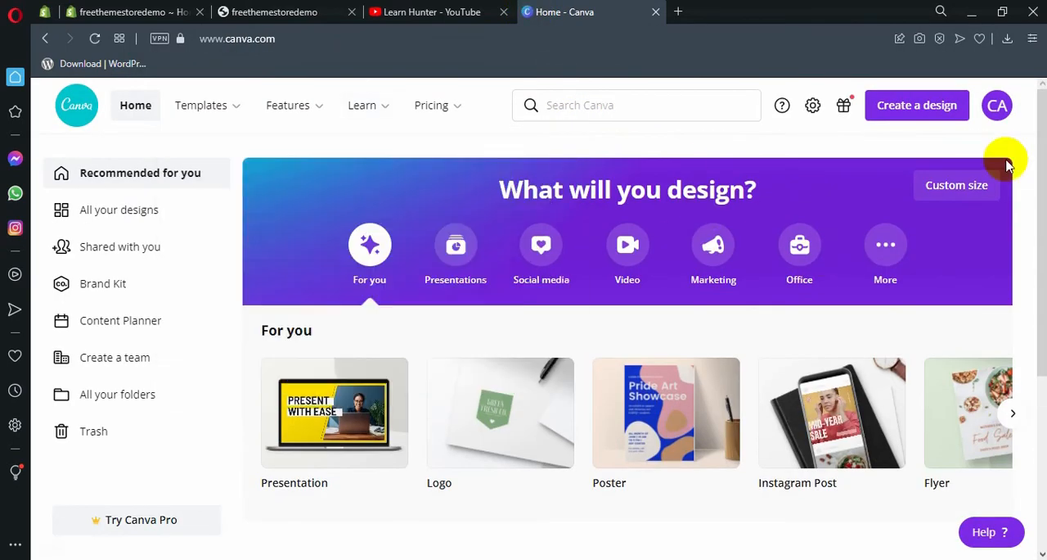
click(997, 104)
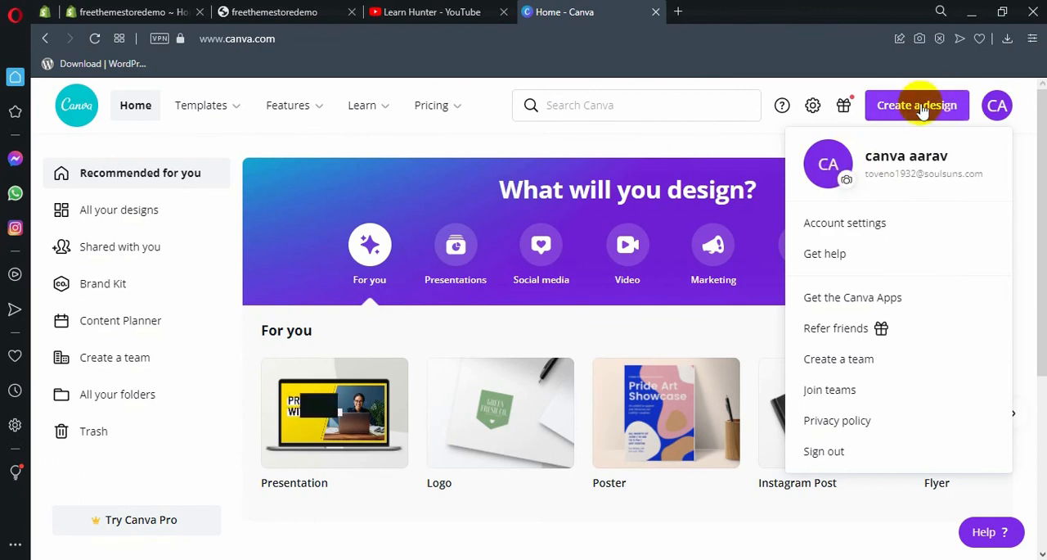
click(998, 100)
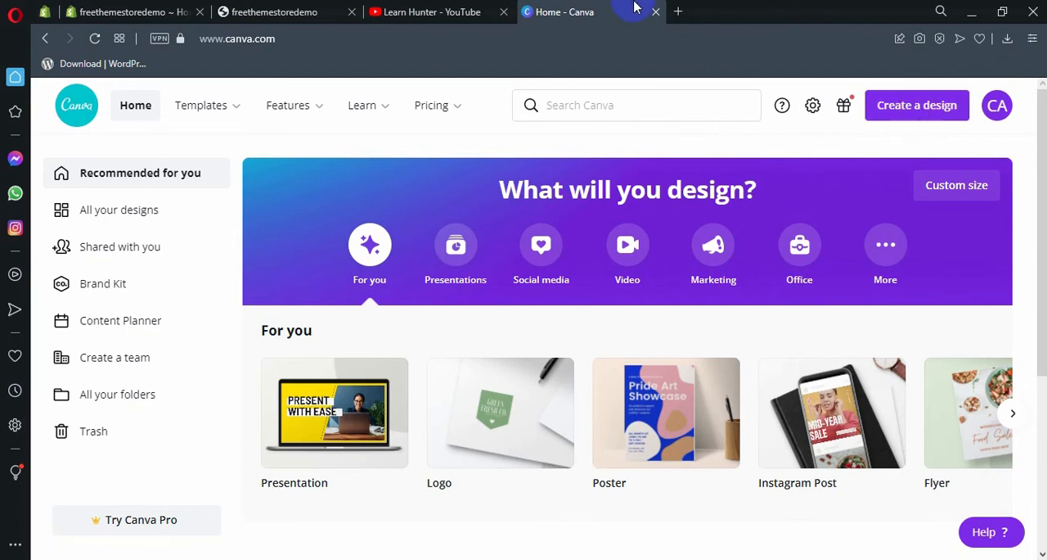
Step: Look over the Learn Hunter channel's created playlists on YouTube, including the Shopify tutorial playlist
click(423, 13)
scroll(840, 336, down, 2)
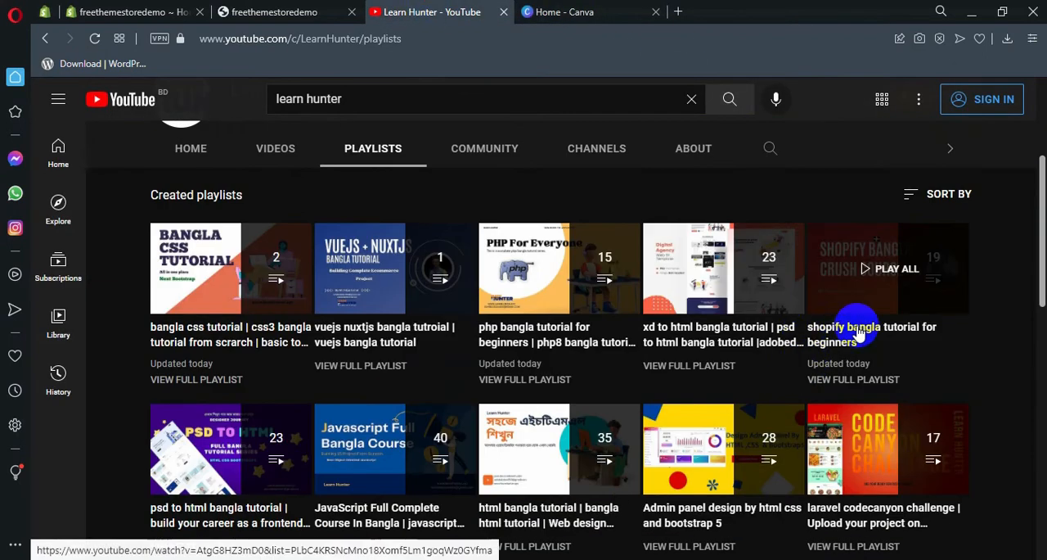
scroll(859, 327, up, 2)
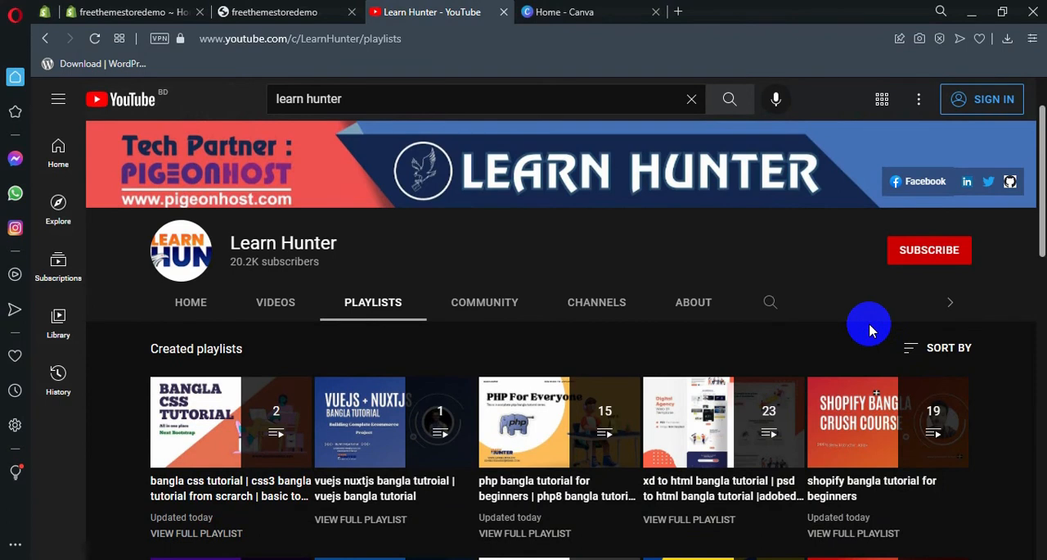
scroll(941, 442, down, 1)
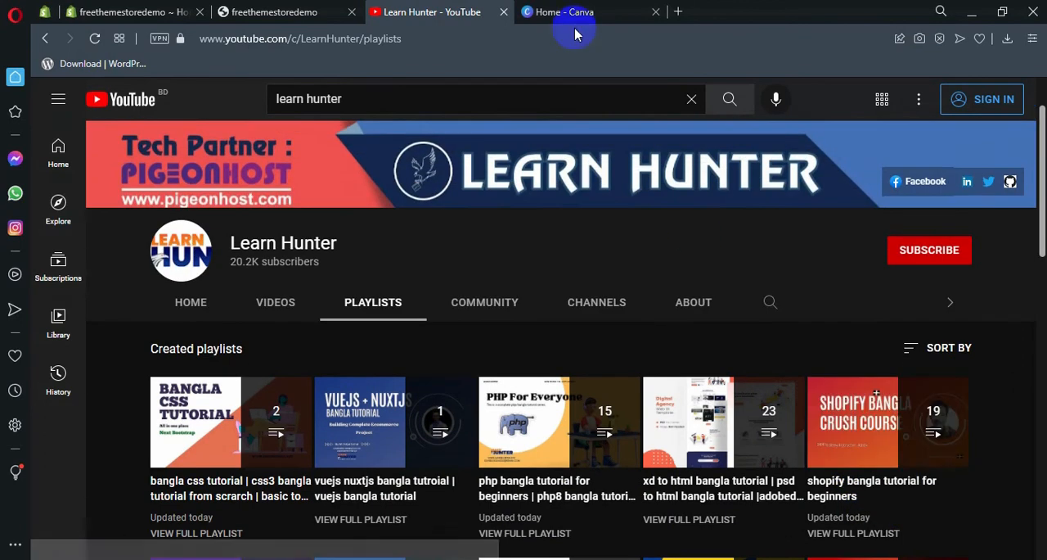
Step: Switch back to Canva and browse the suggested design types offered for a new design
click(585, 16)
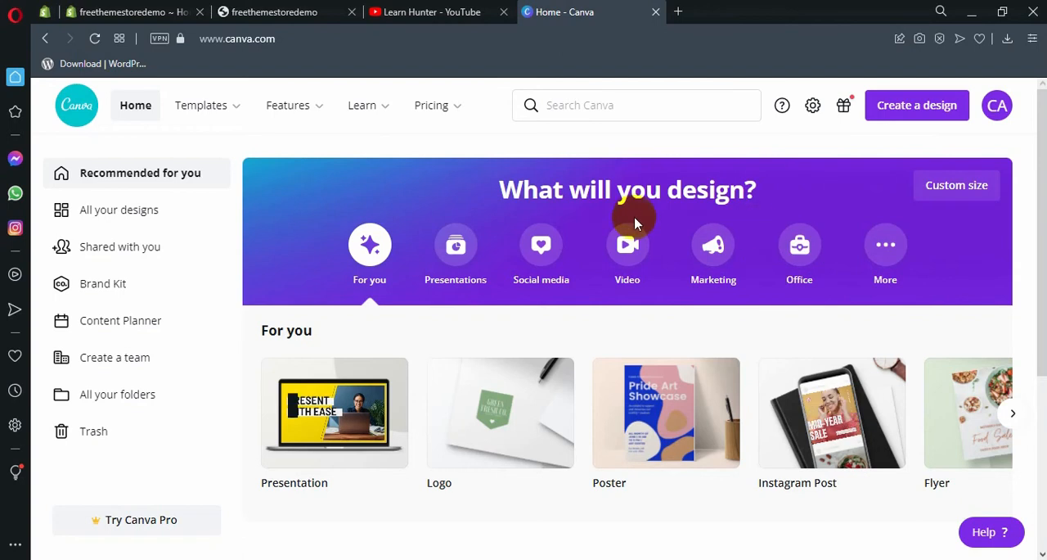
click(911, 103)
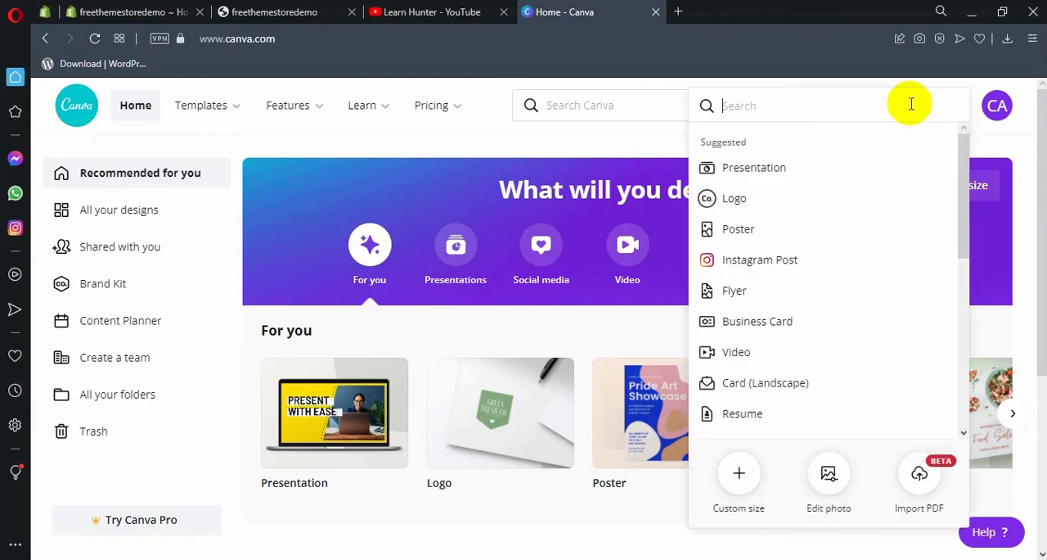
scroll(790, 200, down, 5)
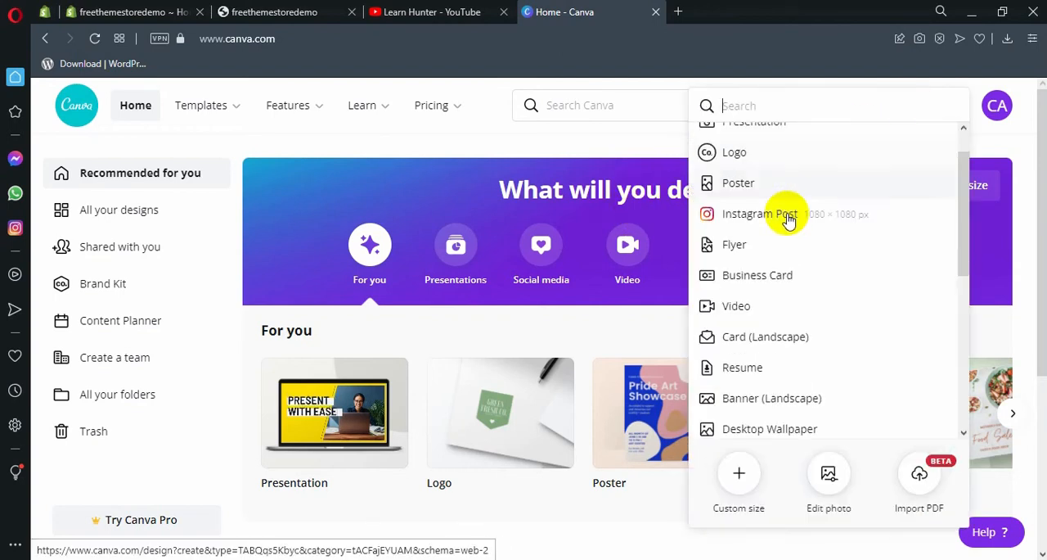
scroll(773, 256, up, 5)
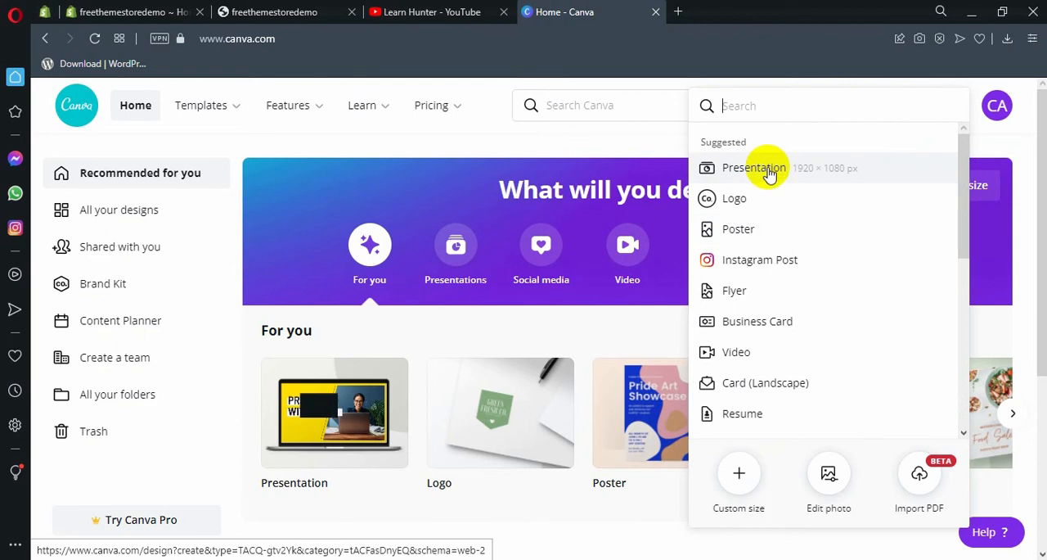
scroll(765, 184, down, 2)
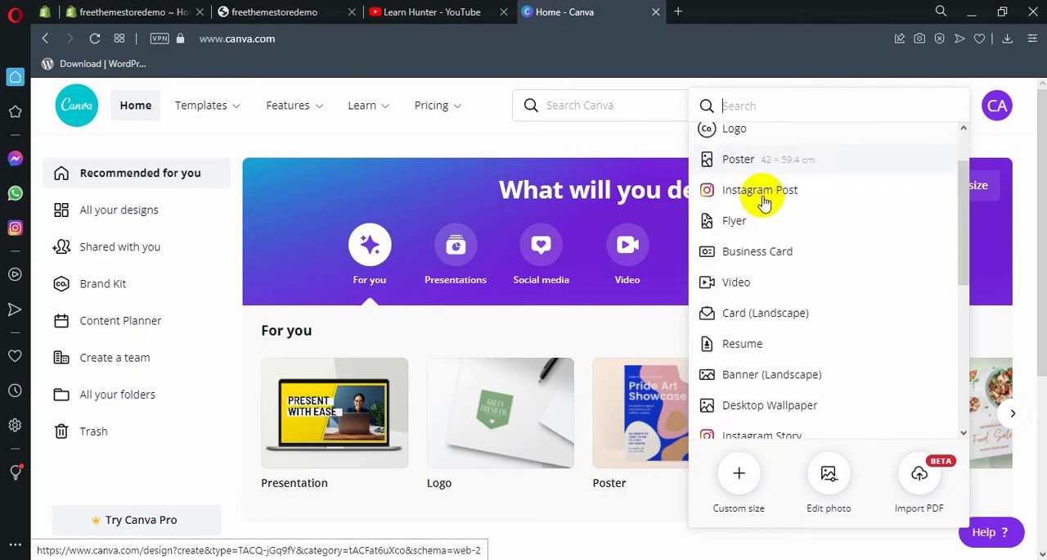
scroll(763, 181, up, 2)
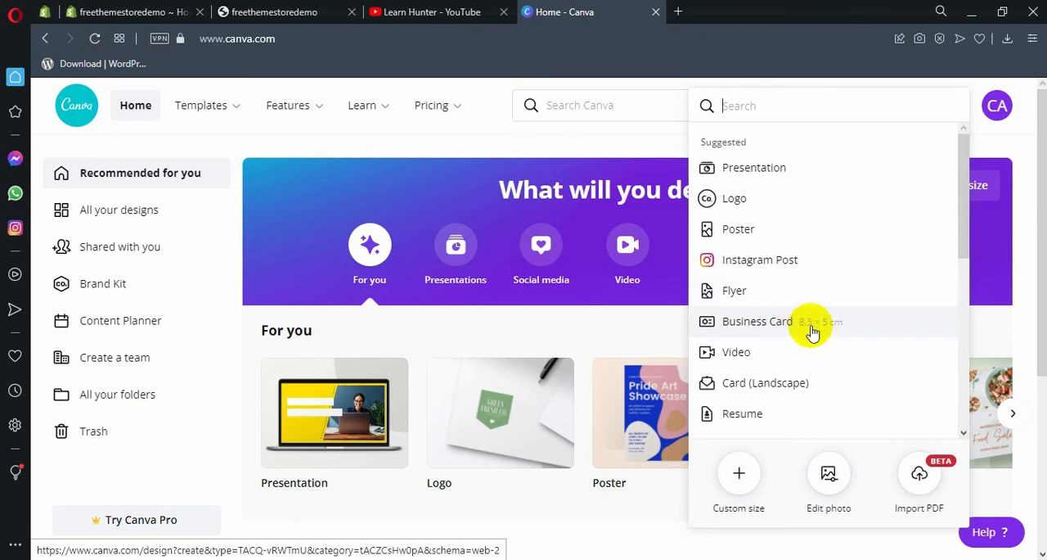
scroll(812, 331, down, 2)
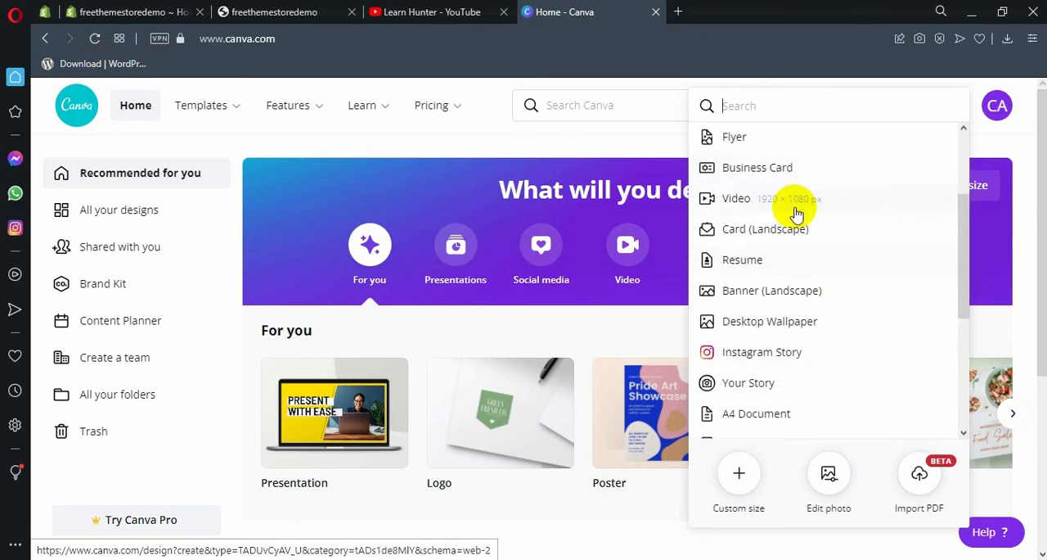
scroll(798, 209, down, 5)
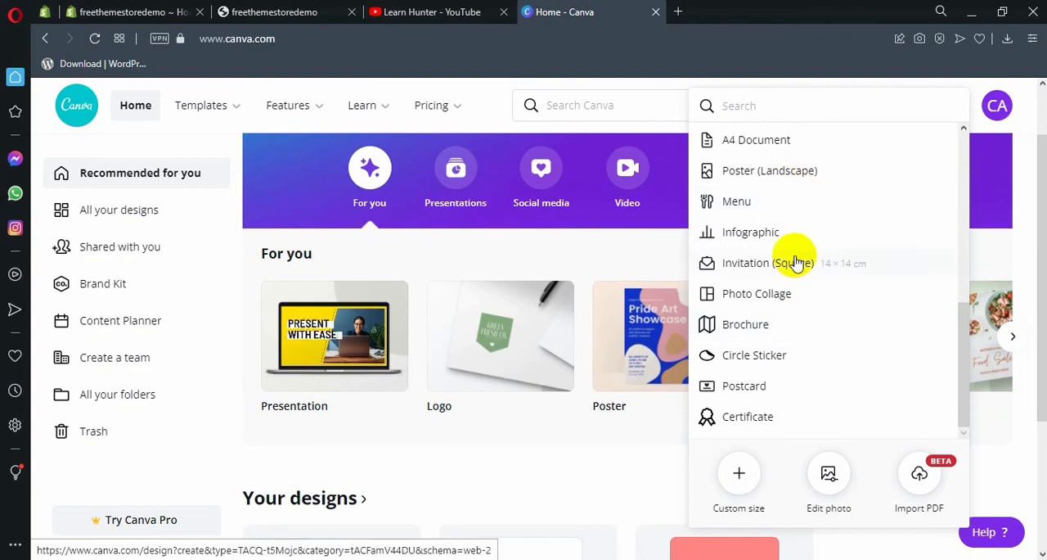
Step: Create a new custom-size design 1332 px wide and 462 px high
click(743, 468)
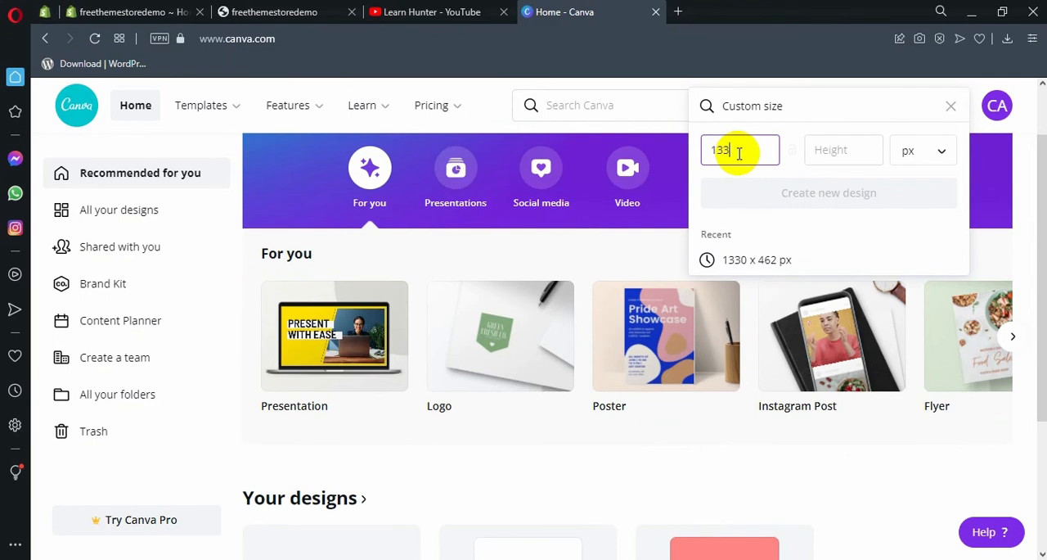
text(1332)
click(810, 150)
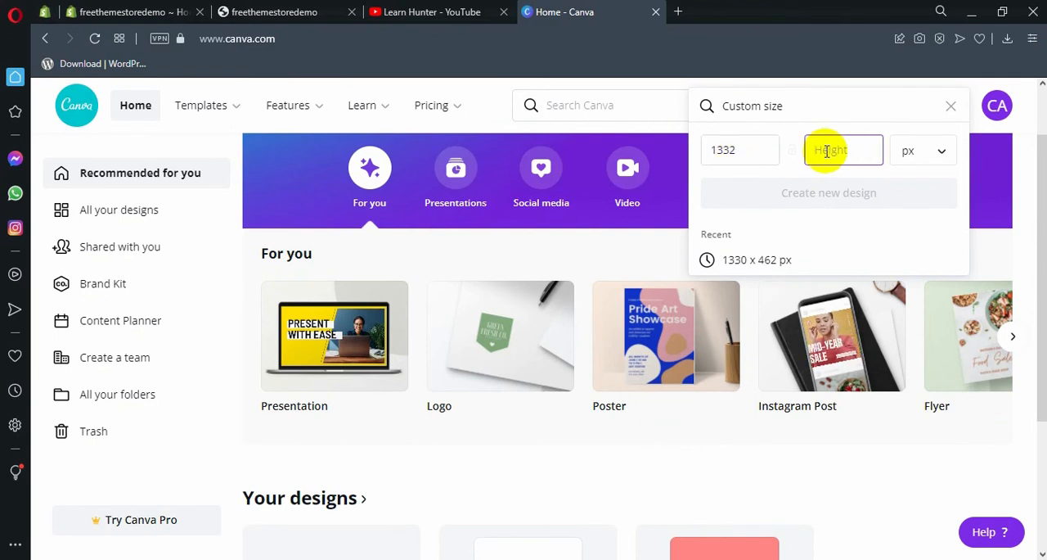
text(462)
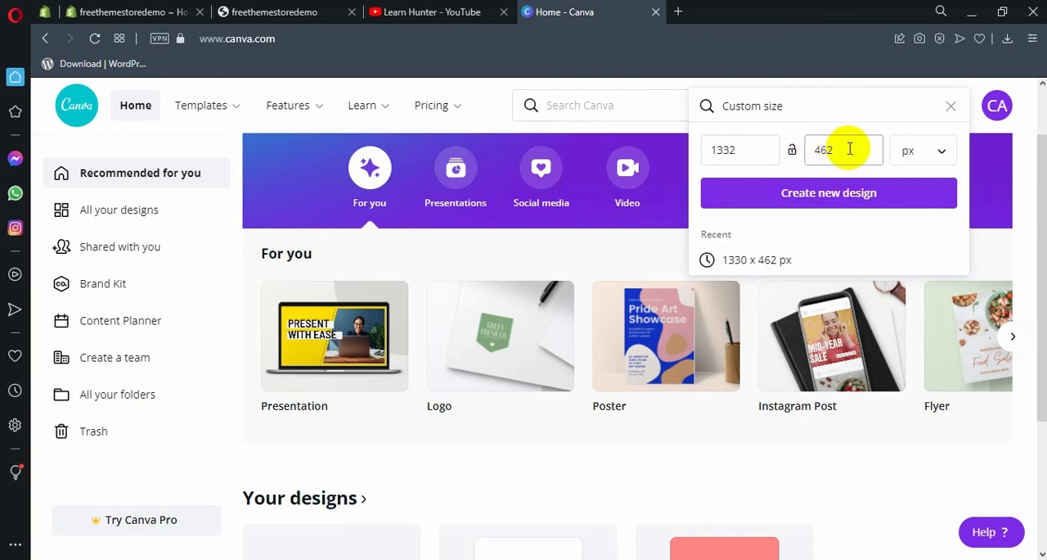
drag(841, 144, 812, 144)
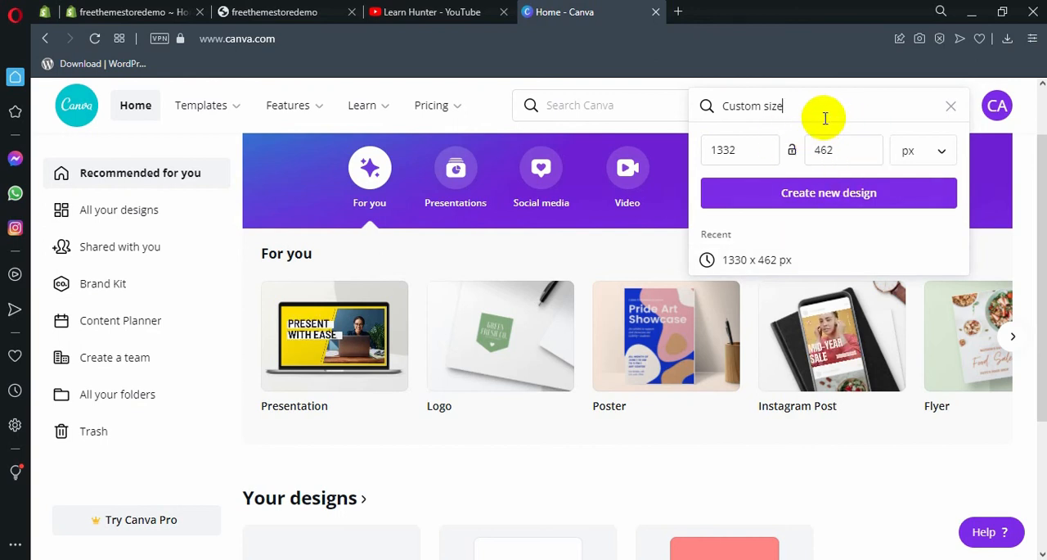
click(927, 152)
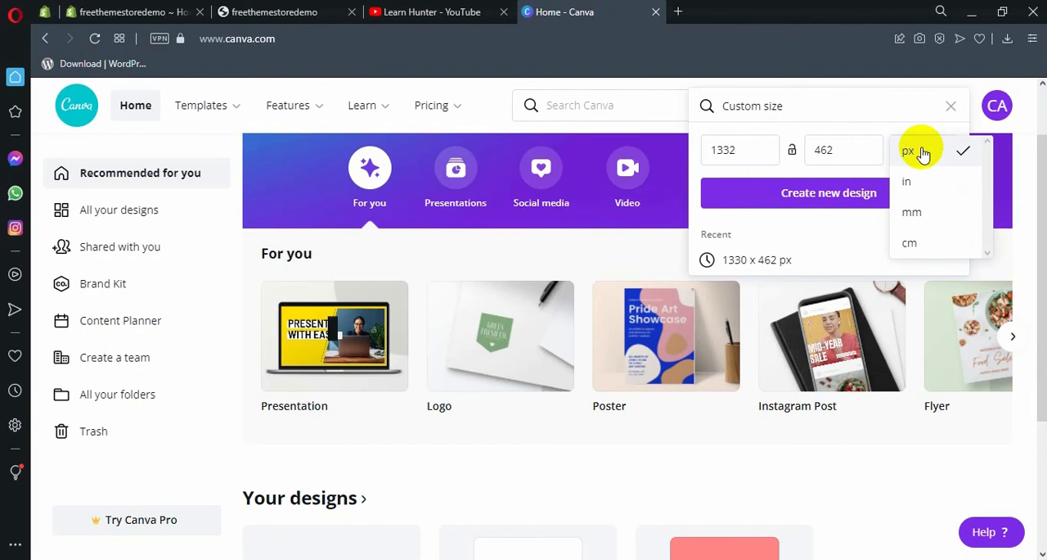
click(923, 152)
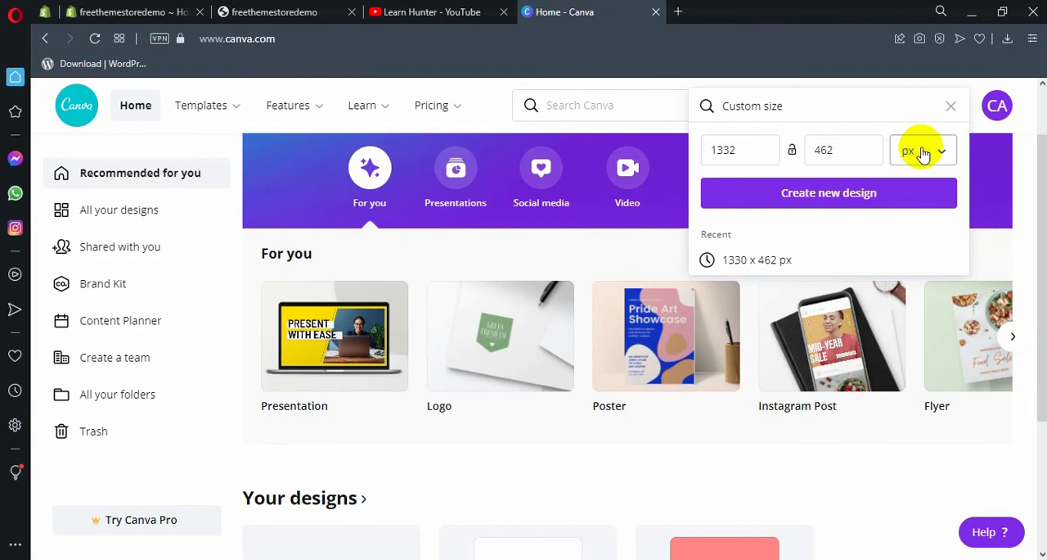
click(824, 198)
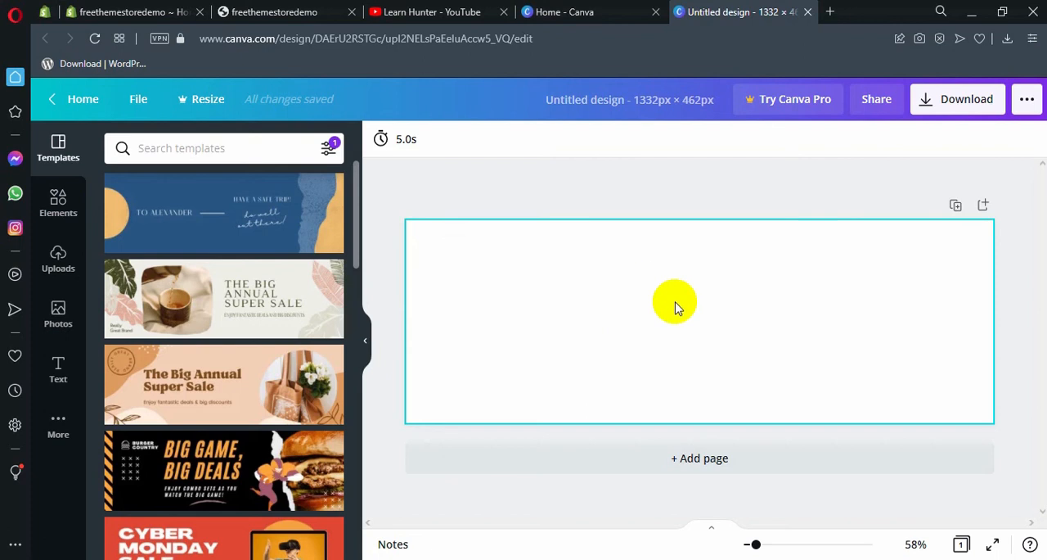
Step: Search the design templates for "food"
click(764, 271)
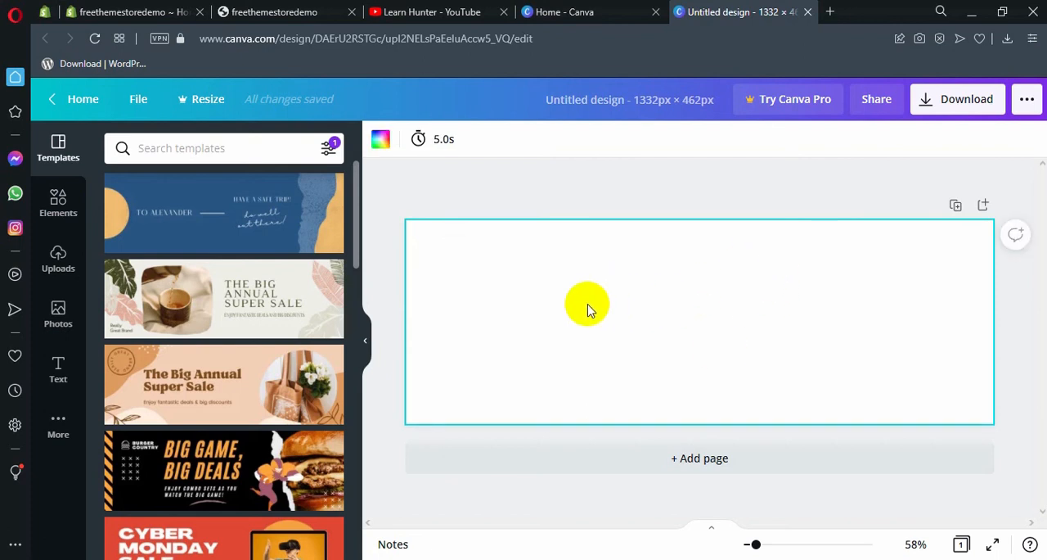
click(258, 144)
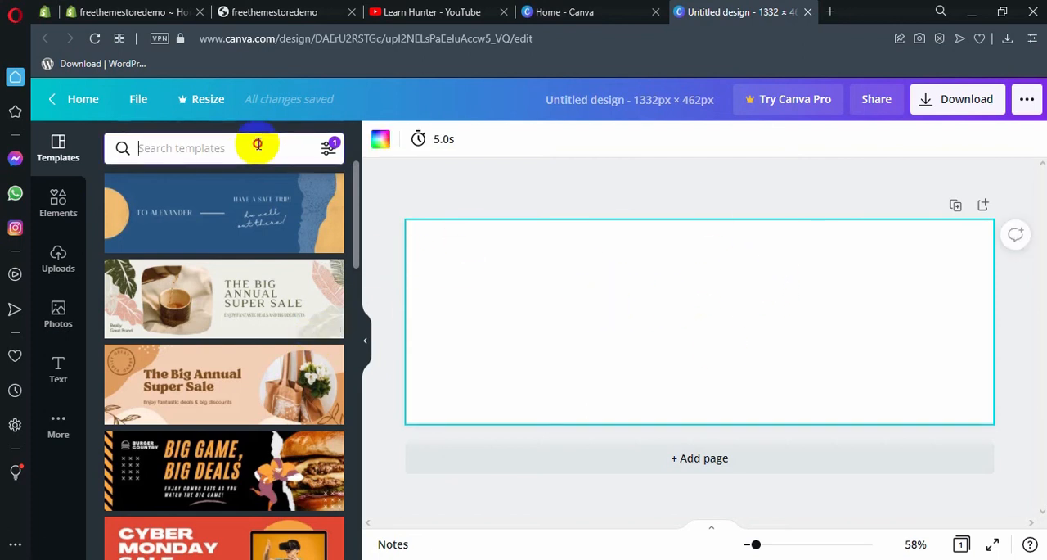
scroll(264, 286, down, 1)
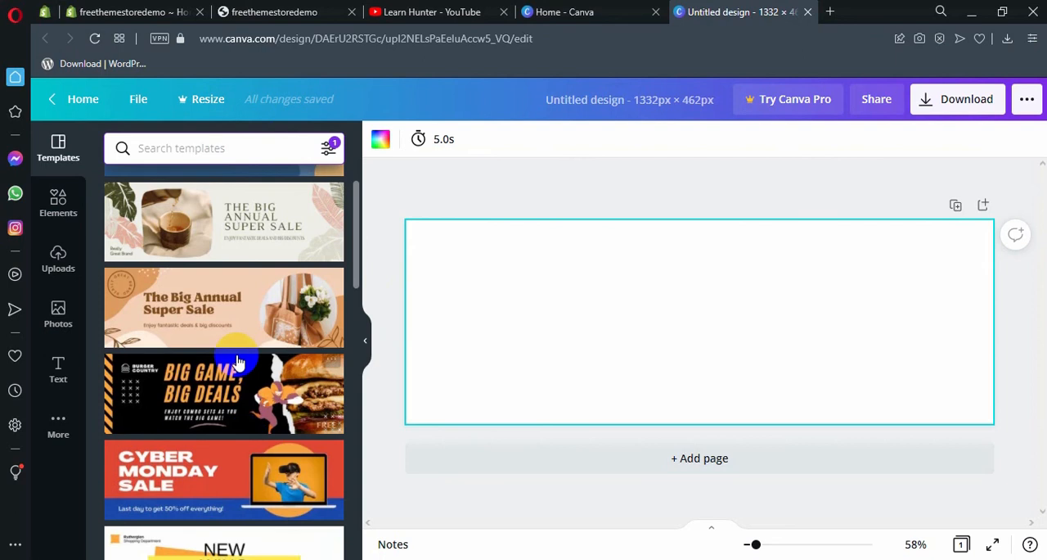
text(food)
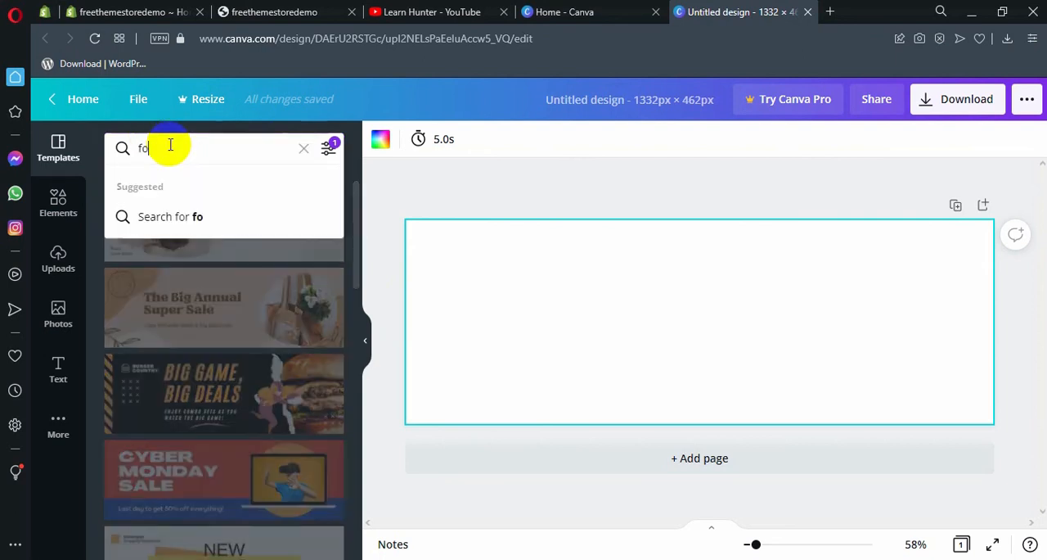
key(Return)
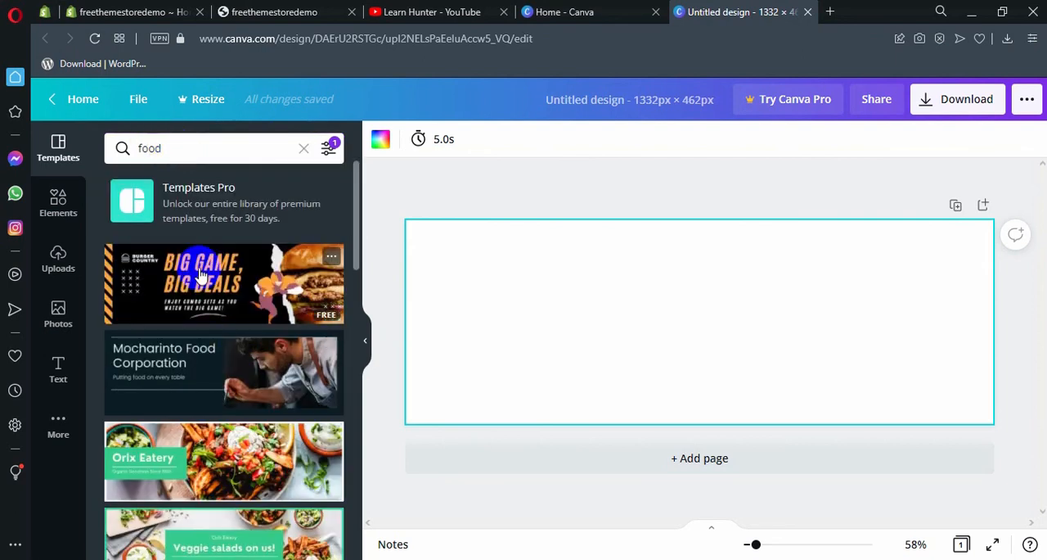
Step: Apply the green-framed "Veggie salads on us!" template from the food results to the blank page
scroll(203, 274, down, 3)
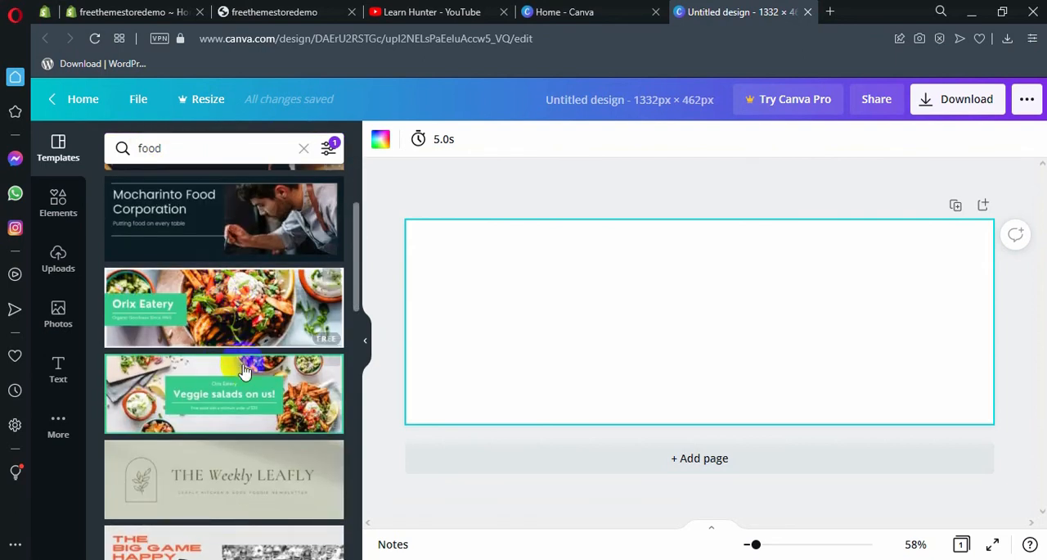
scroll(229, 351, up, 4)
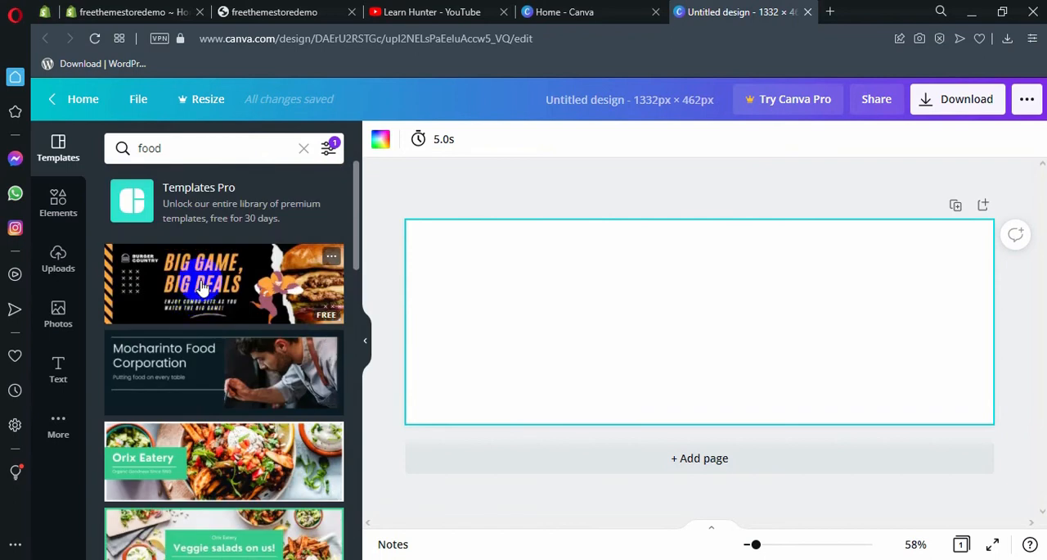
scroll(230, 332, down, 2)
scroll(228, 330, down, 2)
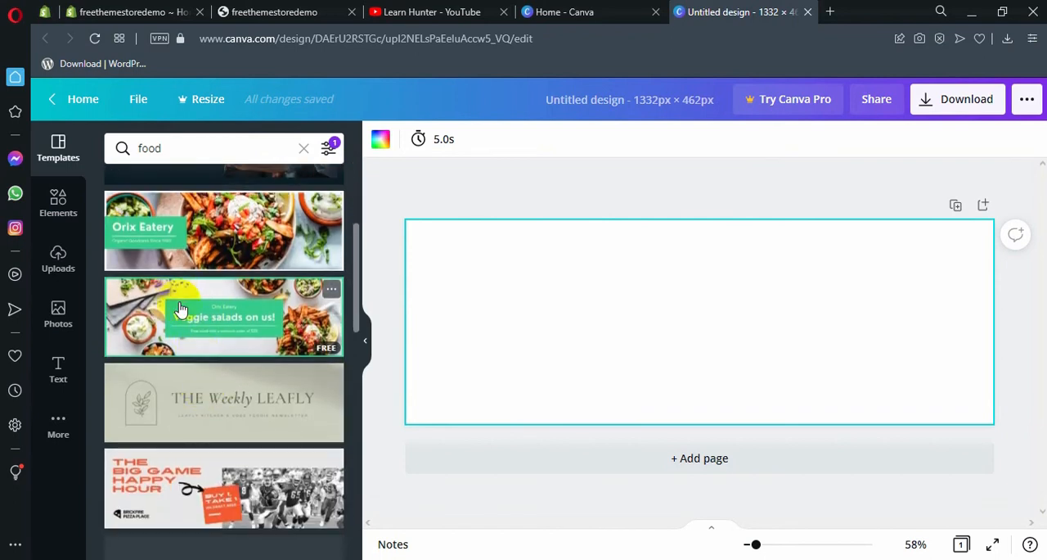
drag(179, 307, 556, 292)
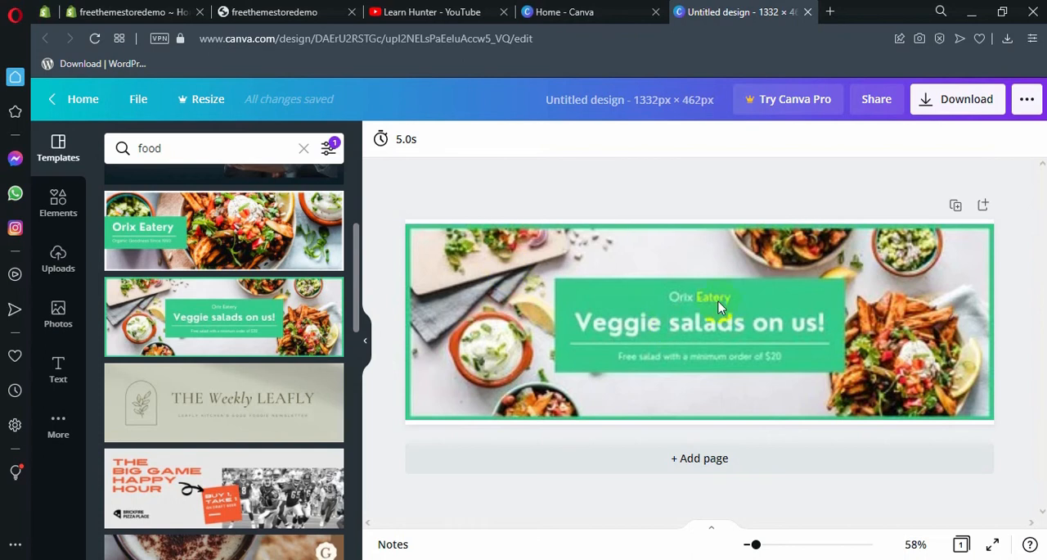
click(781, 375)
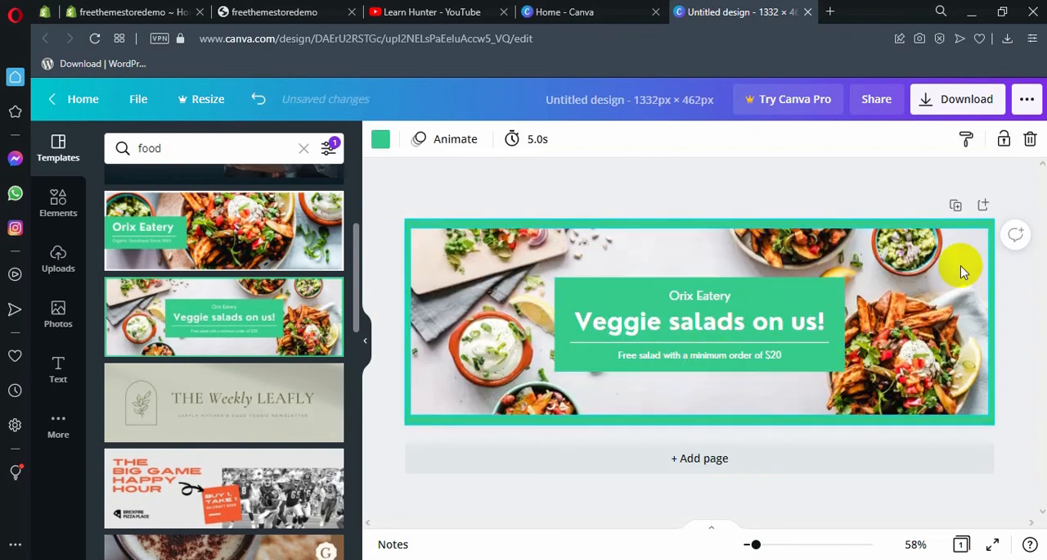
Step: Replace the banner's "Veggie salads on us!" headline with "Salad With Cucumber & Tomato"
click(681, 299)
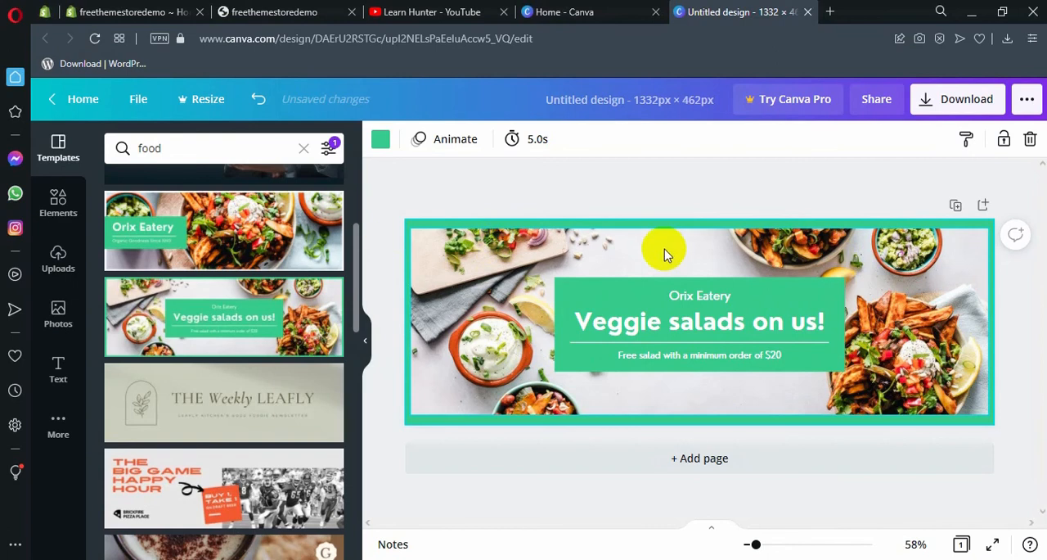
click(702, 324)
click(699, 324)
double_click(700, 324)
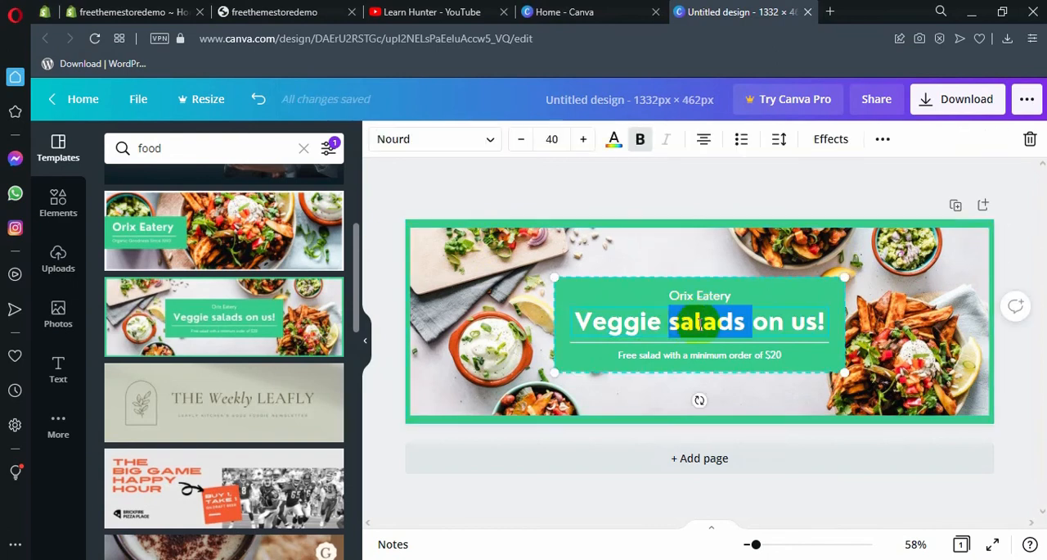
click(757, 324)
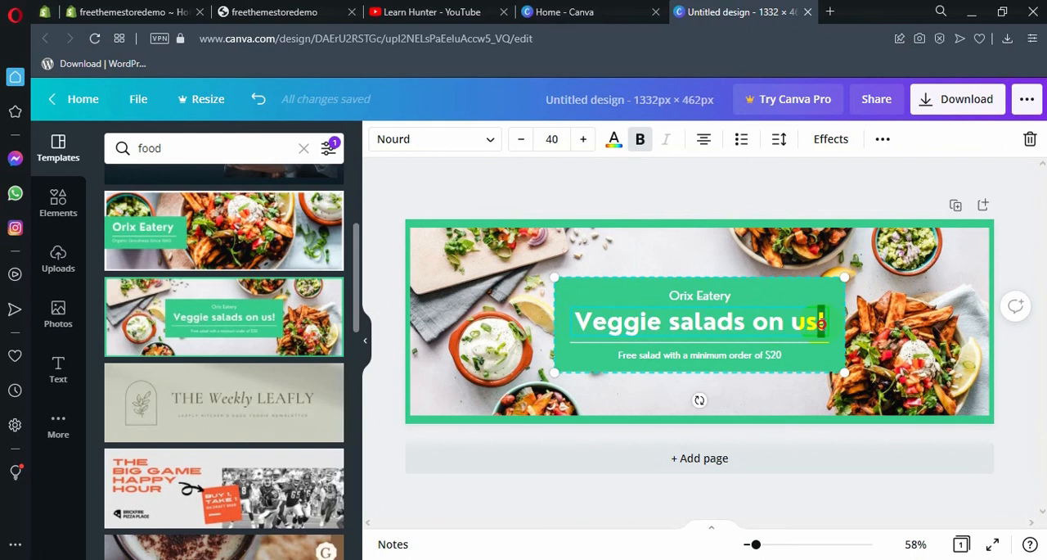
drag(821, 323, 573, 323)
text(Sa)
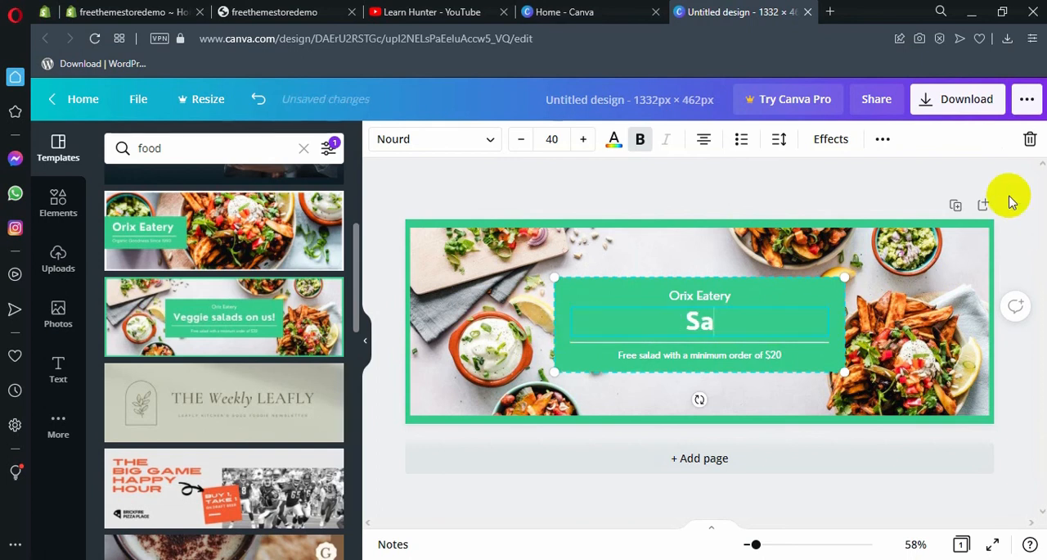
text(lad With )
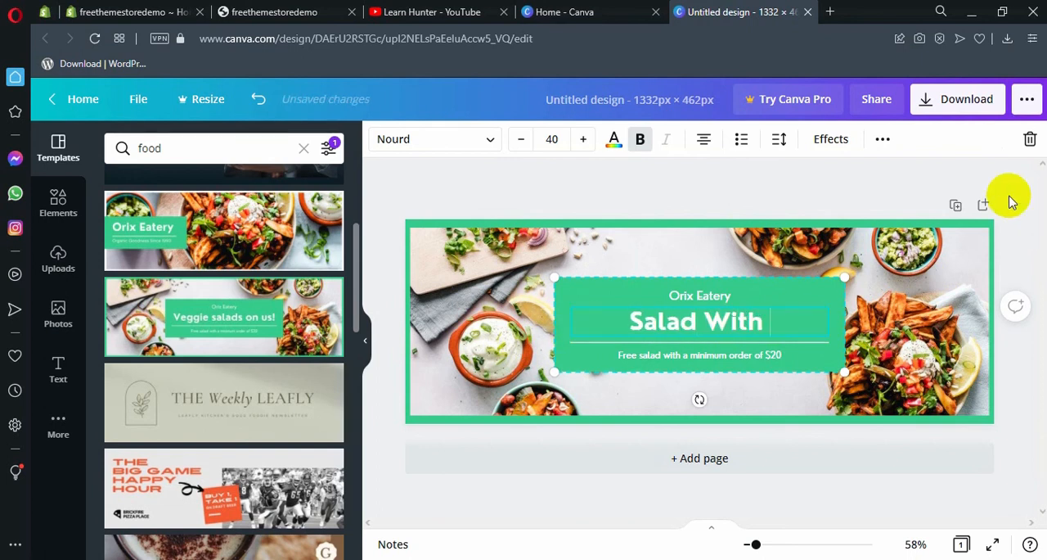
text(Cucumber)
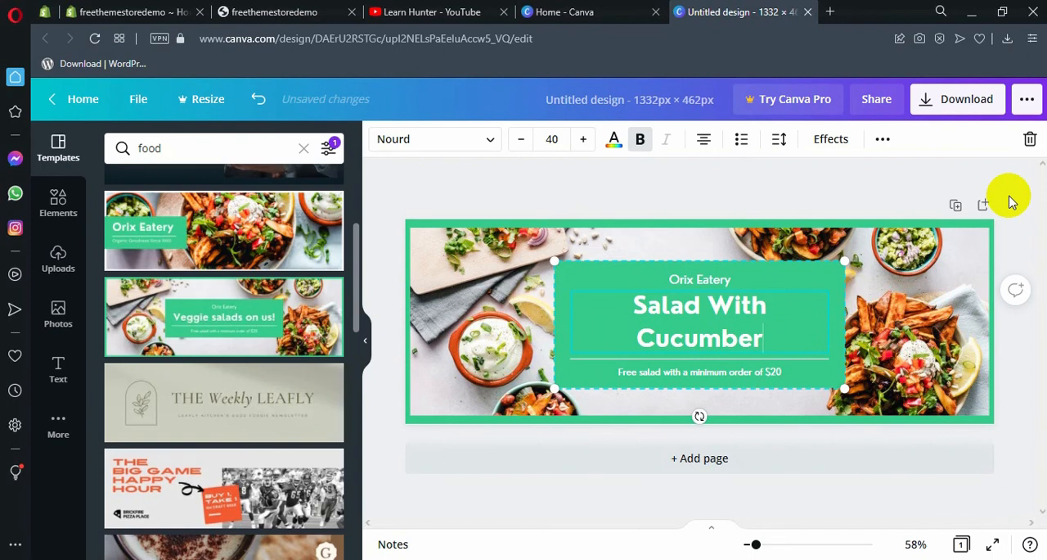
text( & Toa)
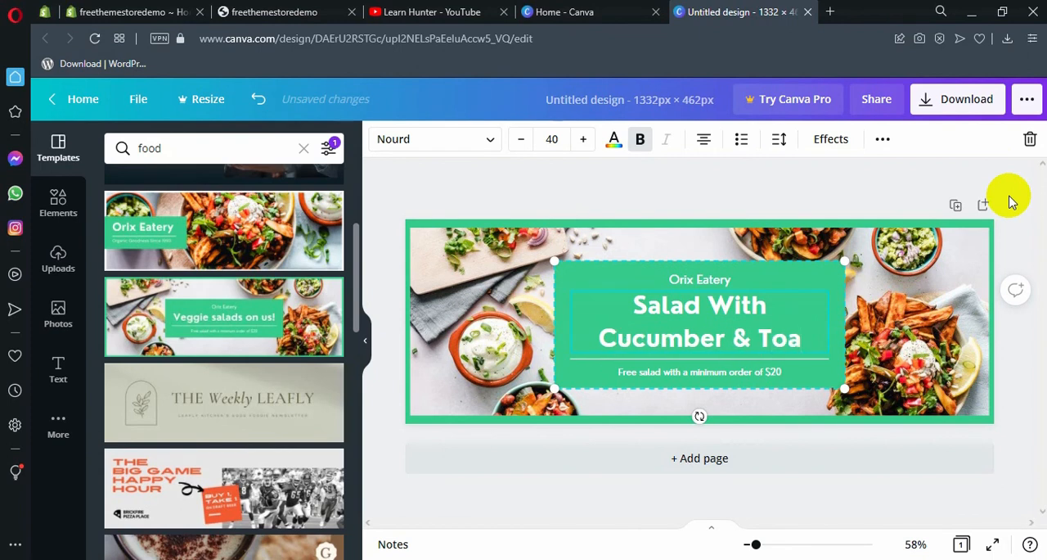
key(BackSpace)
text(mato)
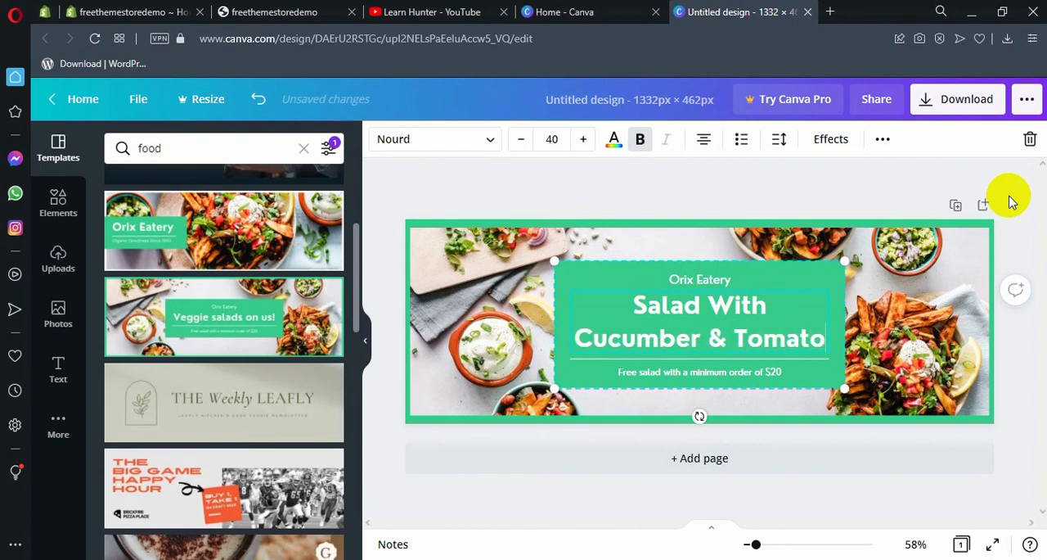
Step: Reduce the headline's font size to 25 so it fits on one line
click(522, 141)
click(522, 141)
click(522, 141)
click(522, 141)
click(522, 140)
click(522, 141)
click(522, 140)
click(522, 141)
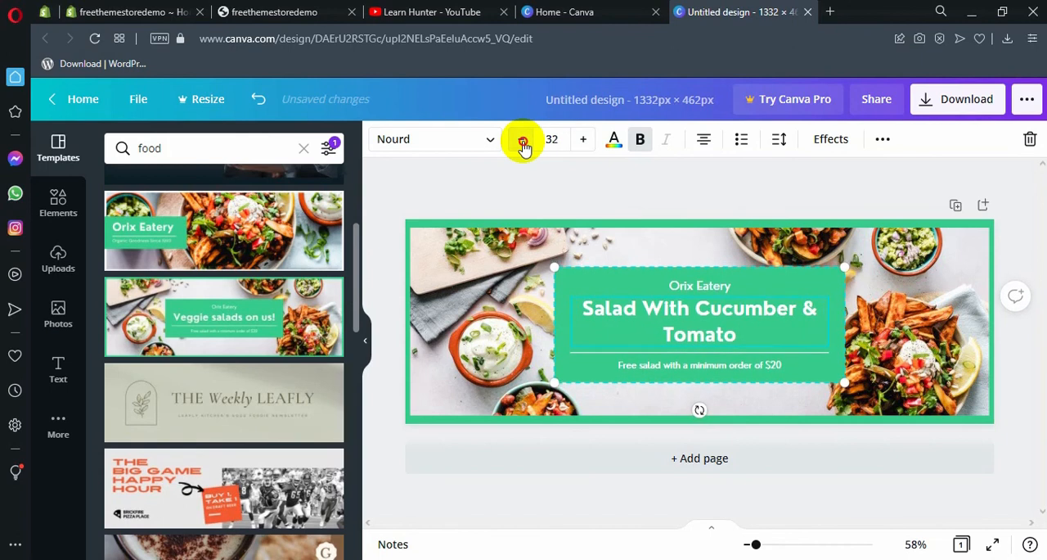
click(523, 142)
click(523, 142)
click(522, 142)
click(523, 142)
click(523, 143)
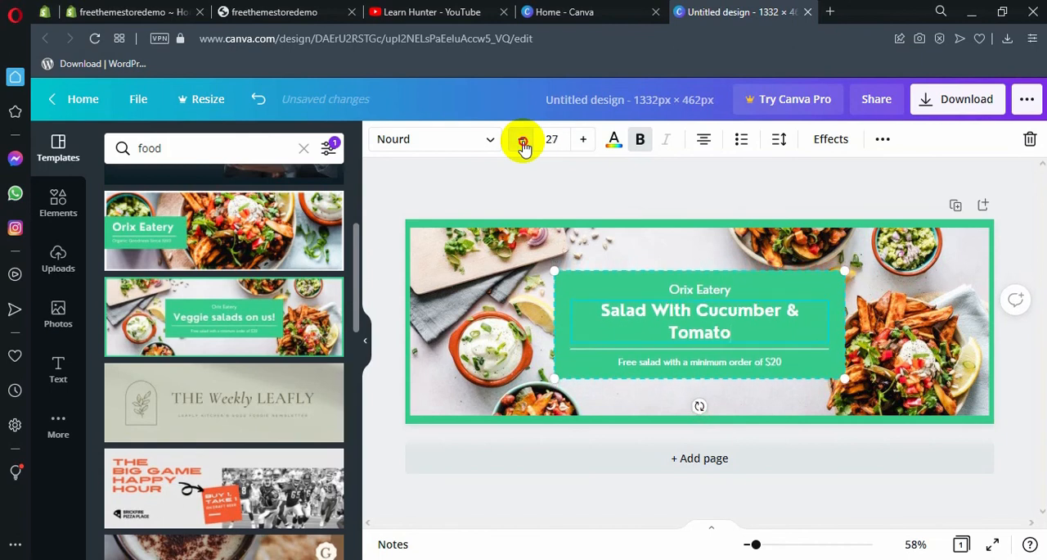
click(523, 143)
click(522, 142)
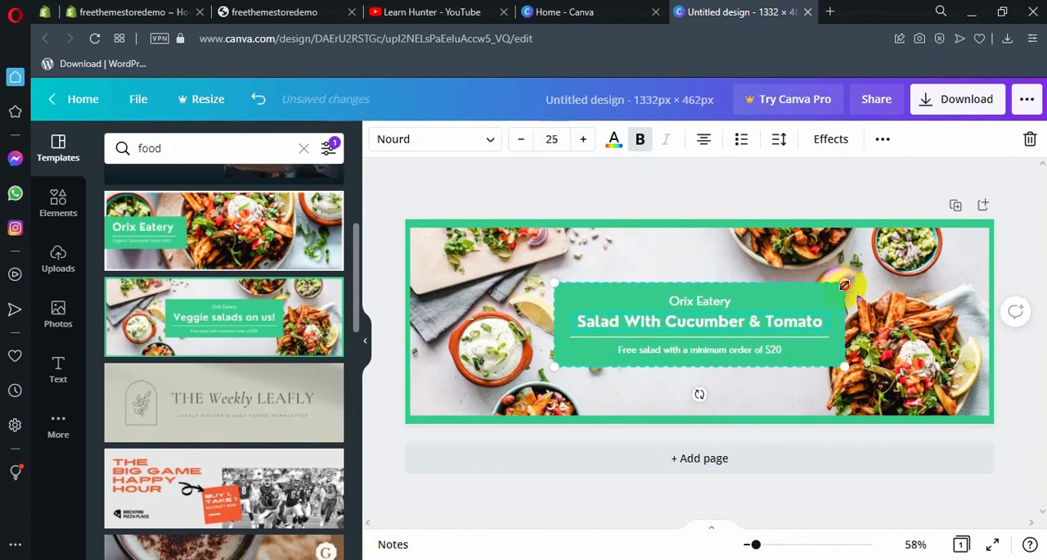
Step: Change the price in the line below the headline so it reads "Free salad with a minimum order of 20 taka"
click(698, 309)
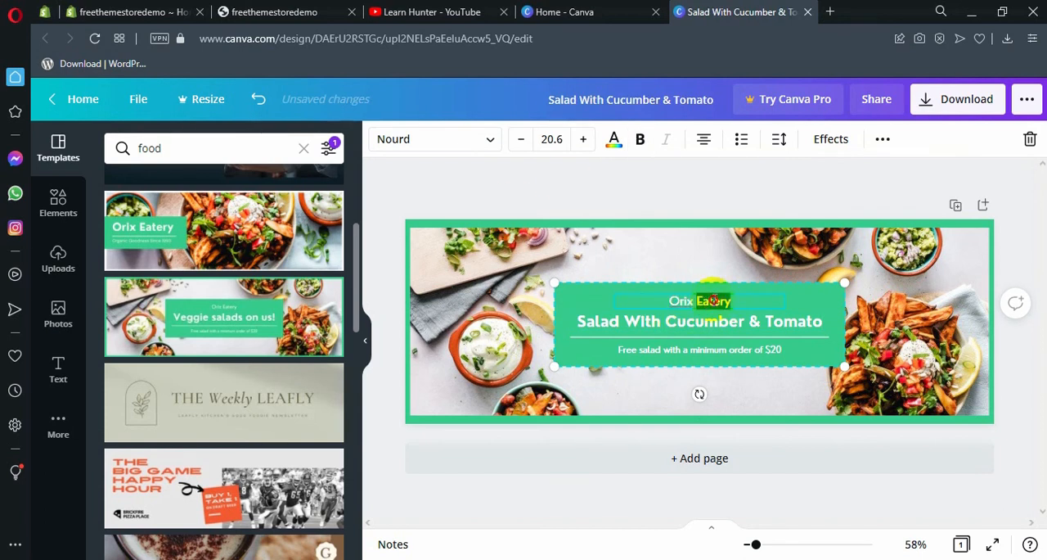
click(686, 301)
click(639, 353)
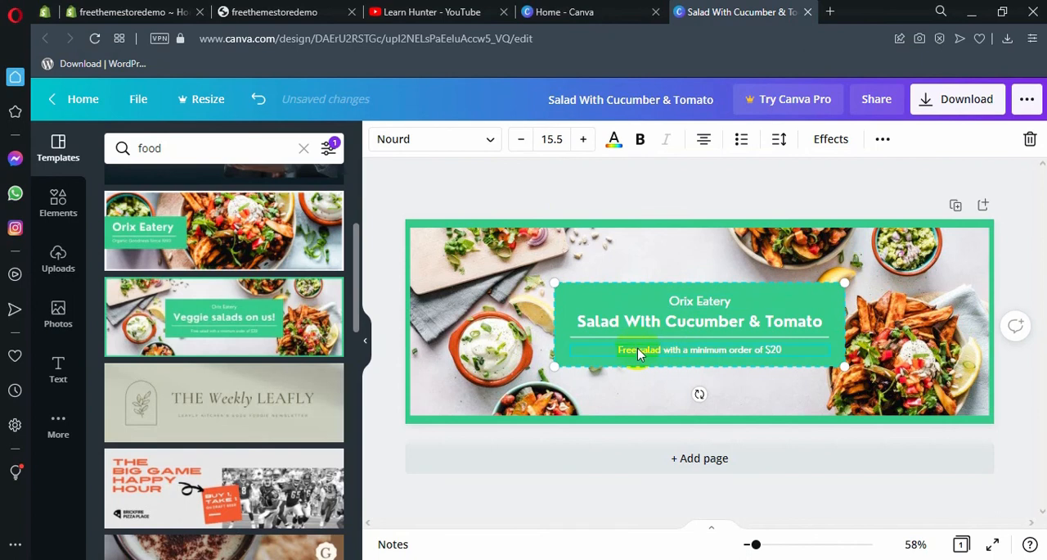
double_click(687, 350)
click(648, 351)
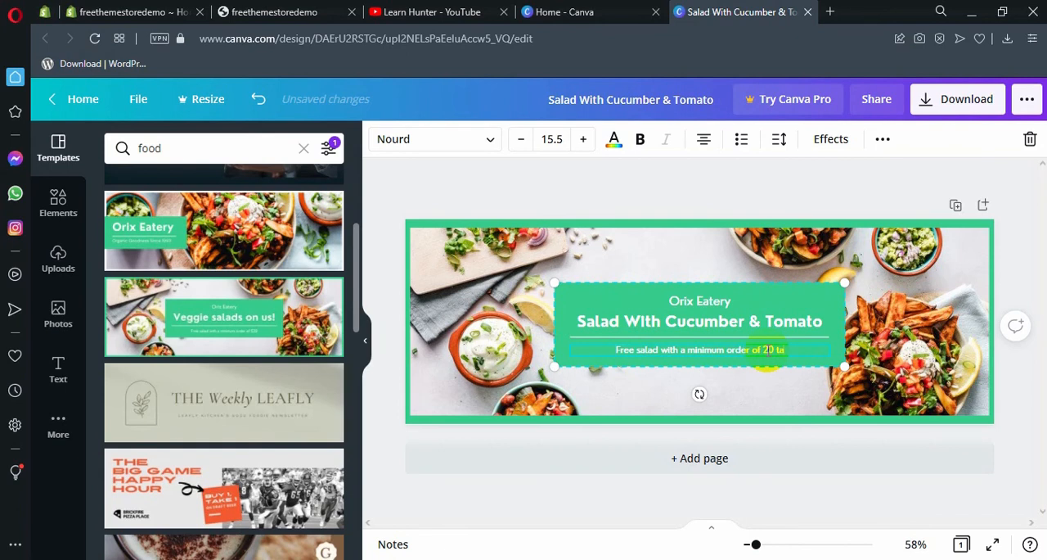
click(698, 329)
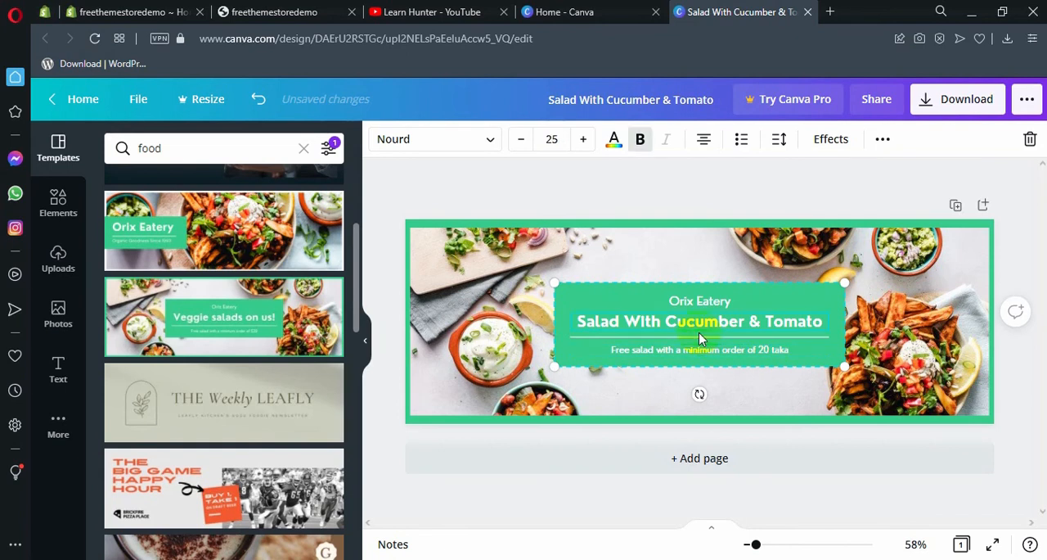
Step: Enlarge the green text box together with its text and centre it horizontally on the banner
click(587, 298)
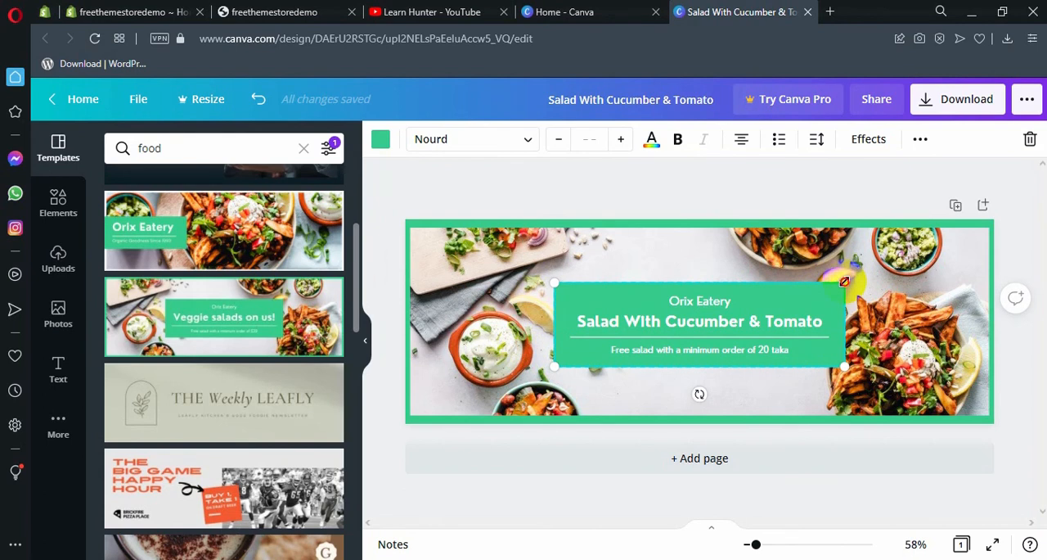
drag(844, 282, 818, 294)
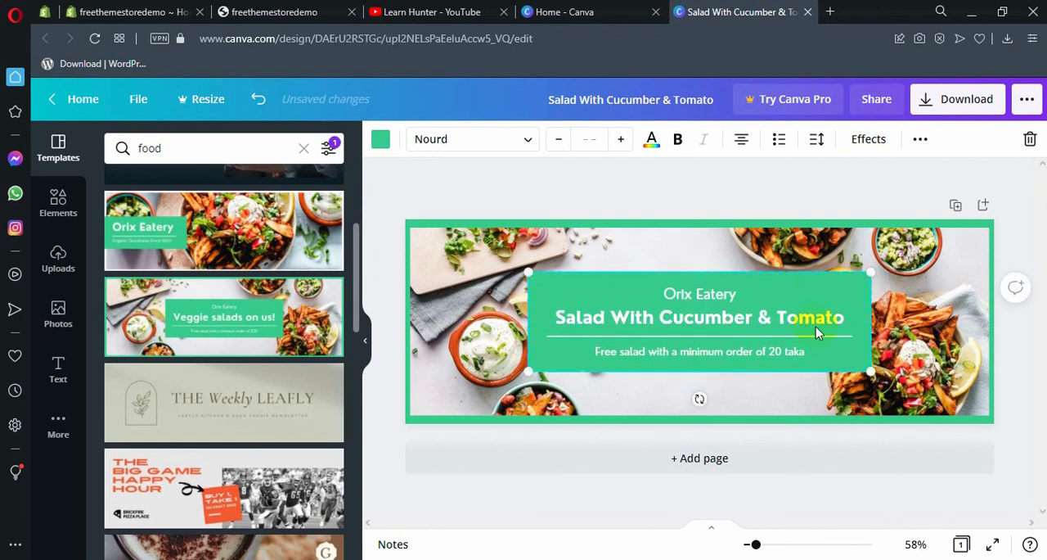
drag(871, 273, 908, 262)
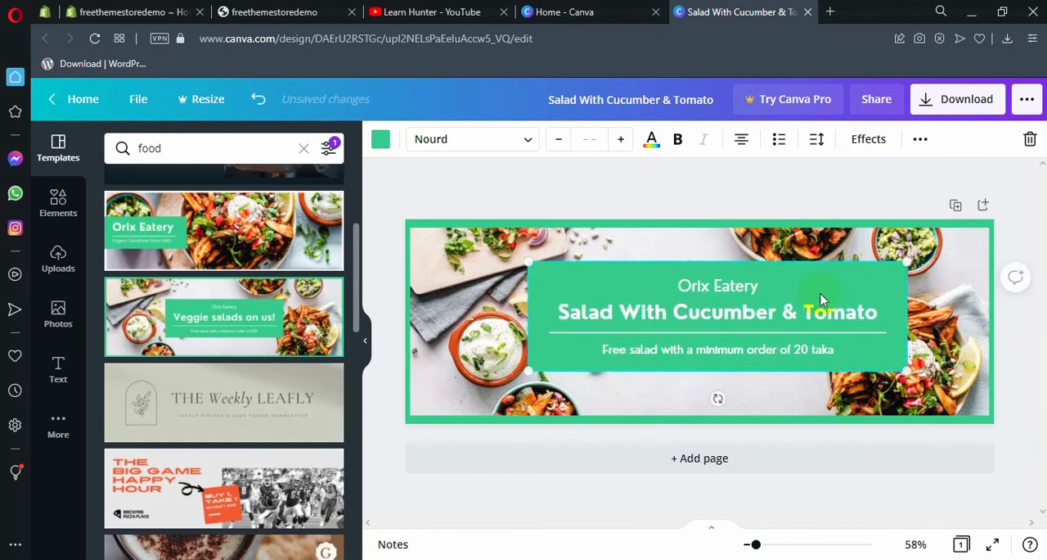
drag(860, 286, 841, 281)
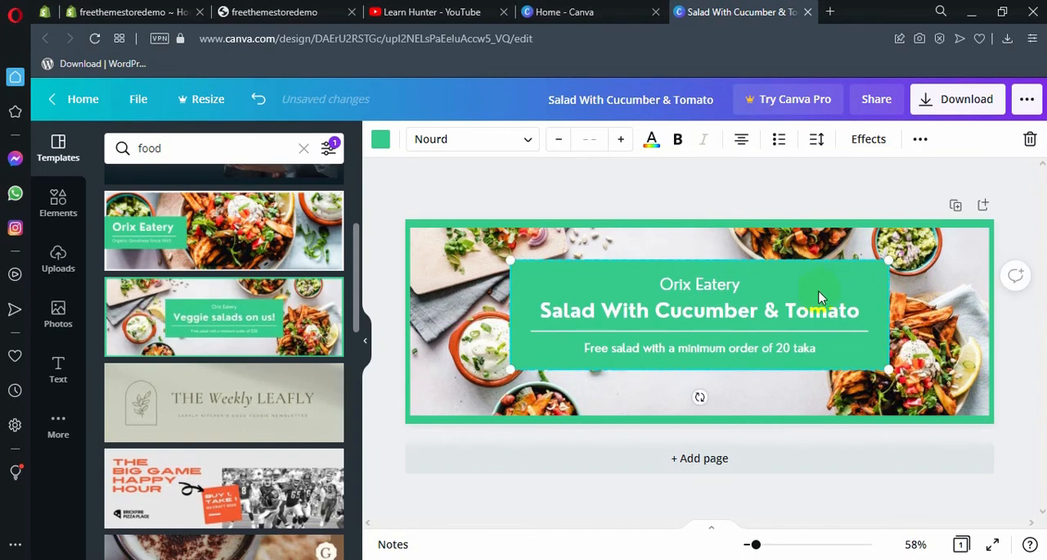
click(810, 282)
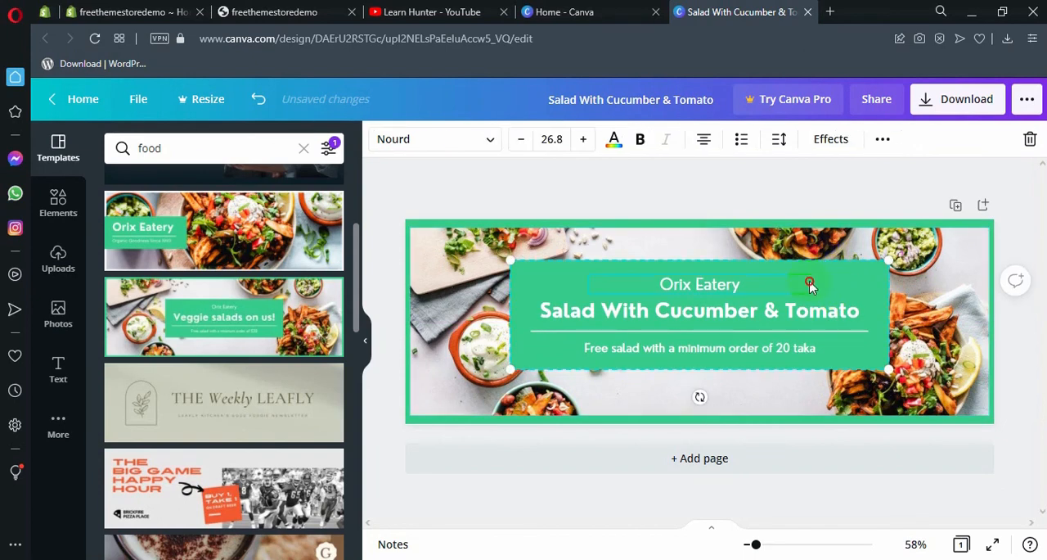
drag(809, 282, 504, 261)
Step: Recolour the text box's green background to the custom orange #DF6F4C
click(877, 290)
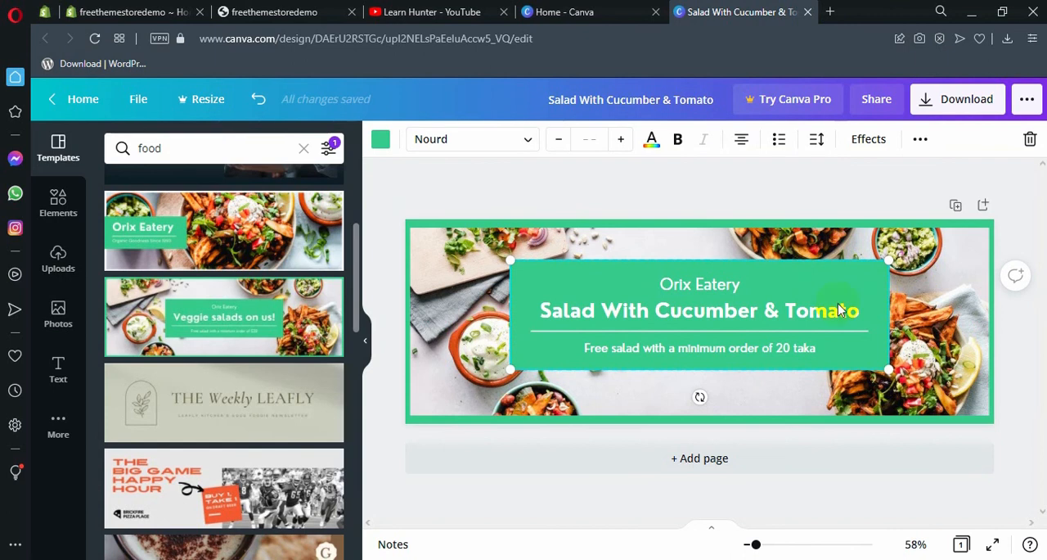
click(383, 143)
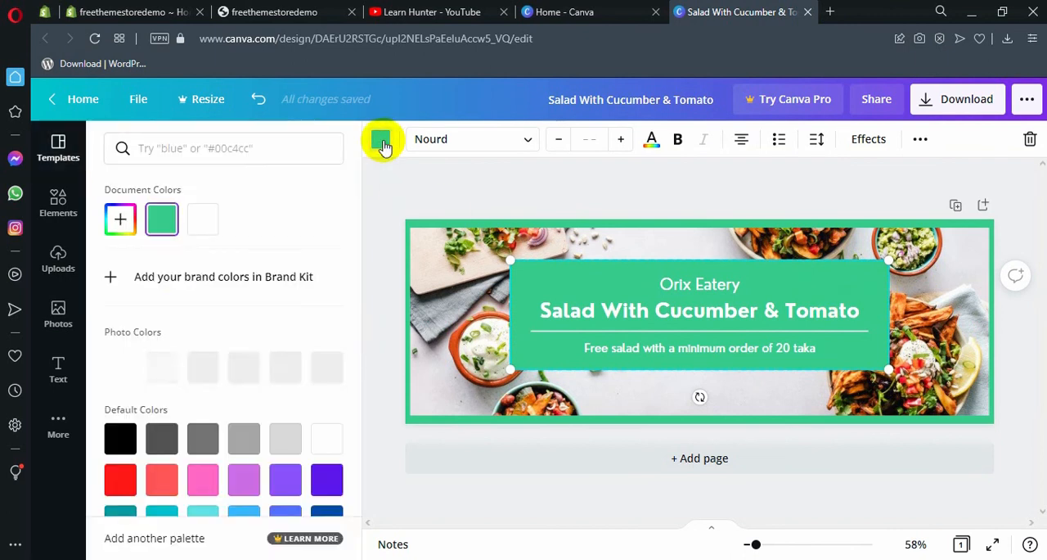
click(120, 219)
drag(171, 274, 201, 315)
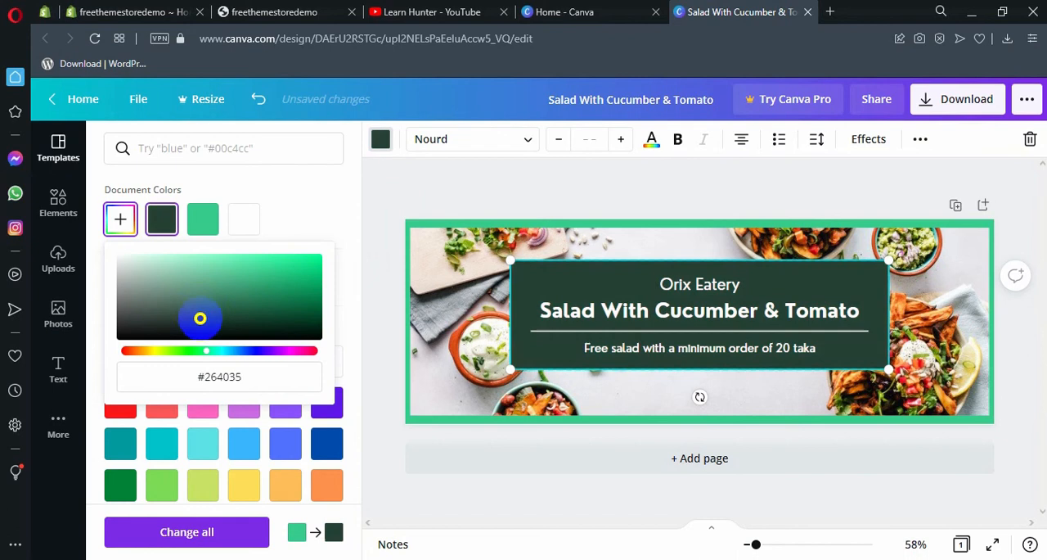
drag(206, 351, 243, 350)
drag(205, 311, 252, 264)
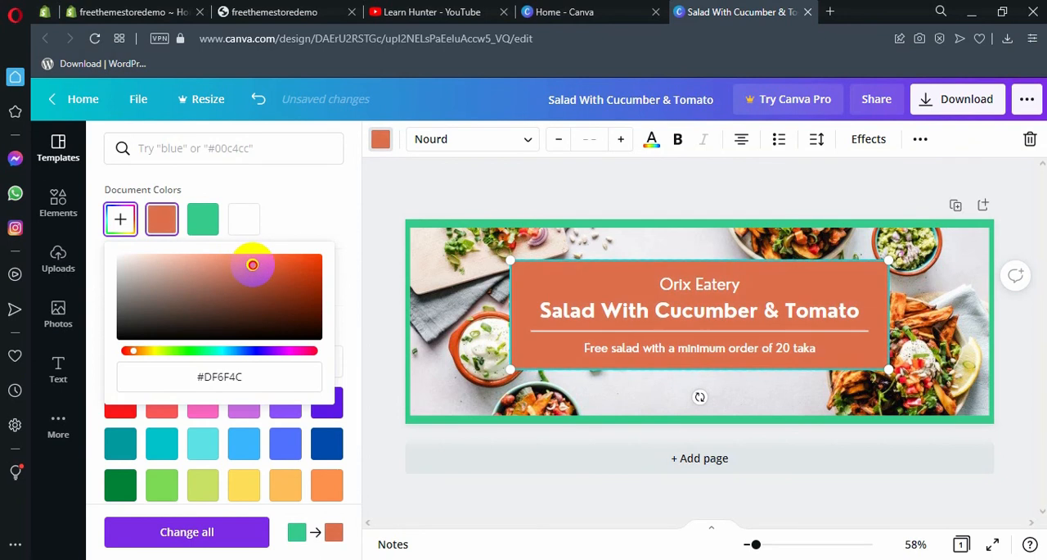
click(311, 182)
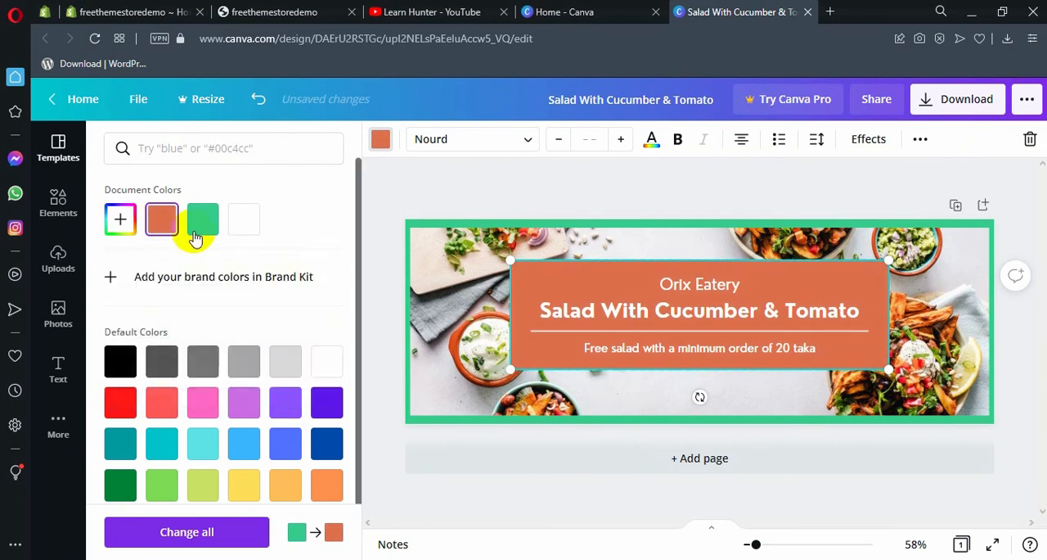
Step: Copy the text box's colour code and apply #DF6F4C to the page background that frames the banner
click(120, 219)
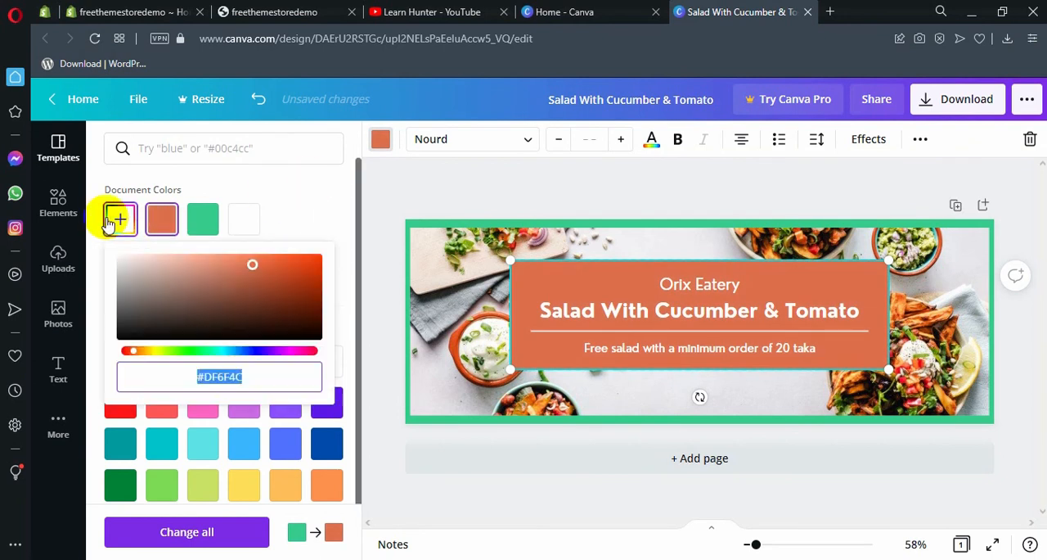
click(275, 199)
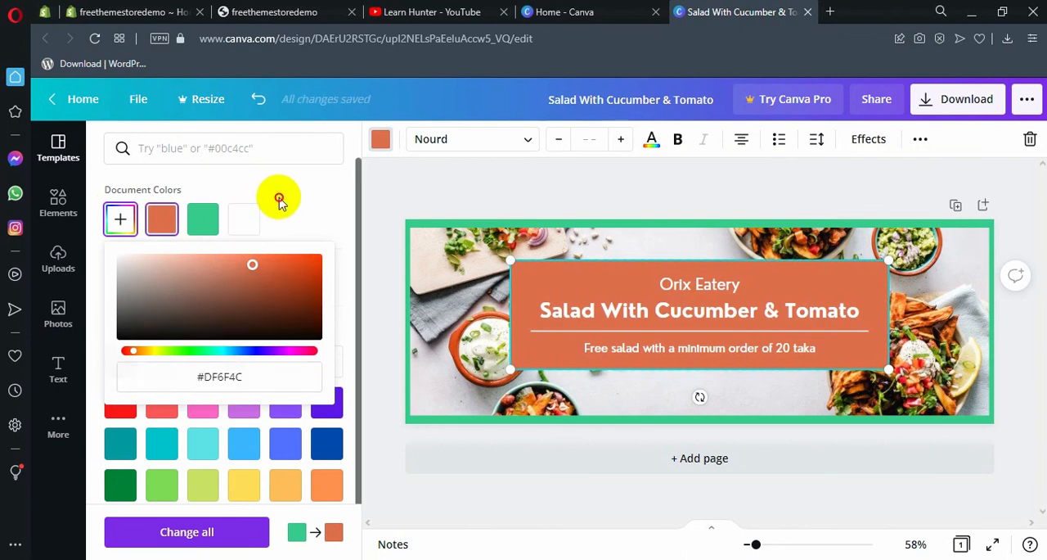
click(411, 229)
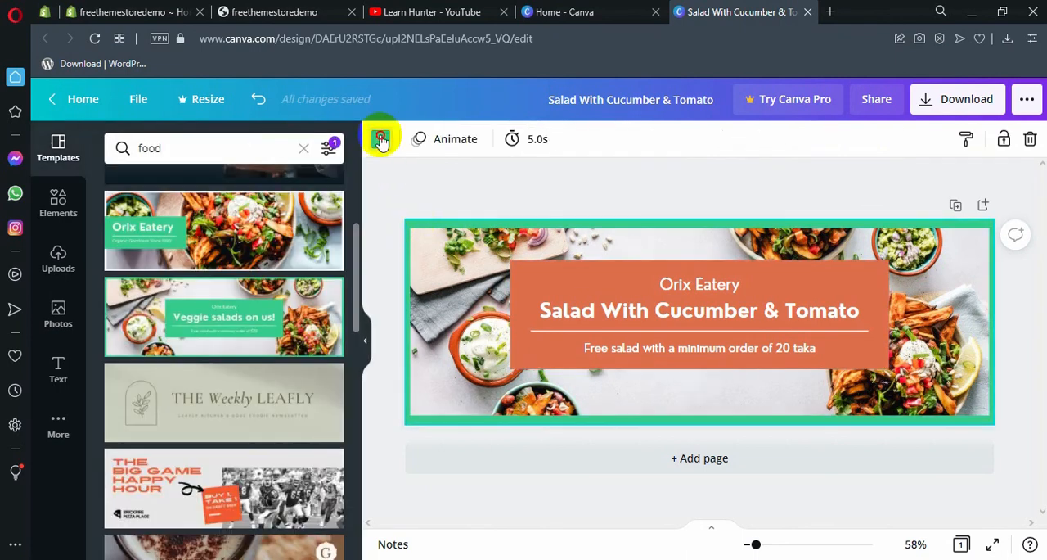
click(381, 139)
click(120, 218)
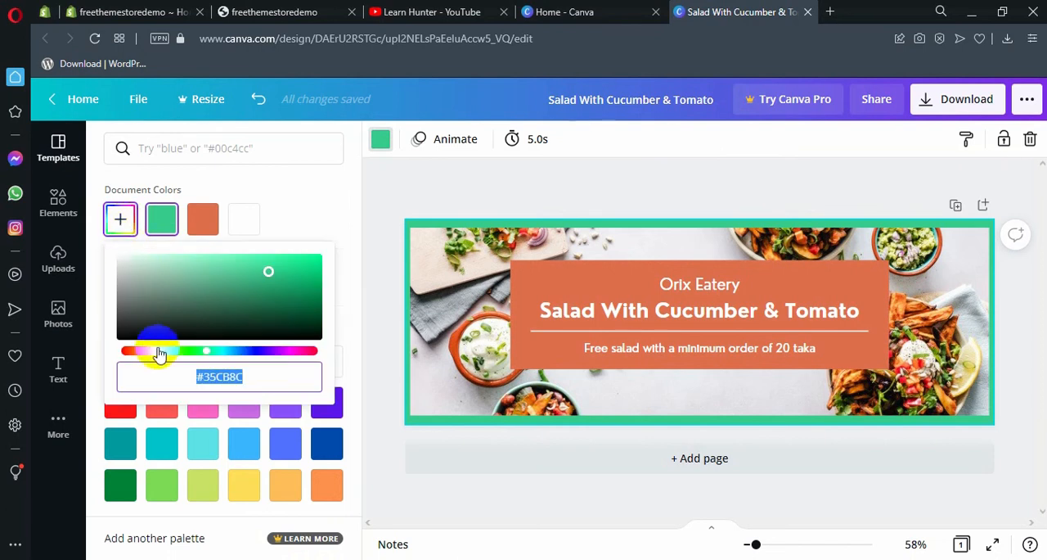
text(#DF6F4C)
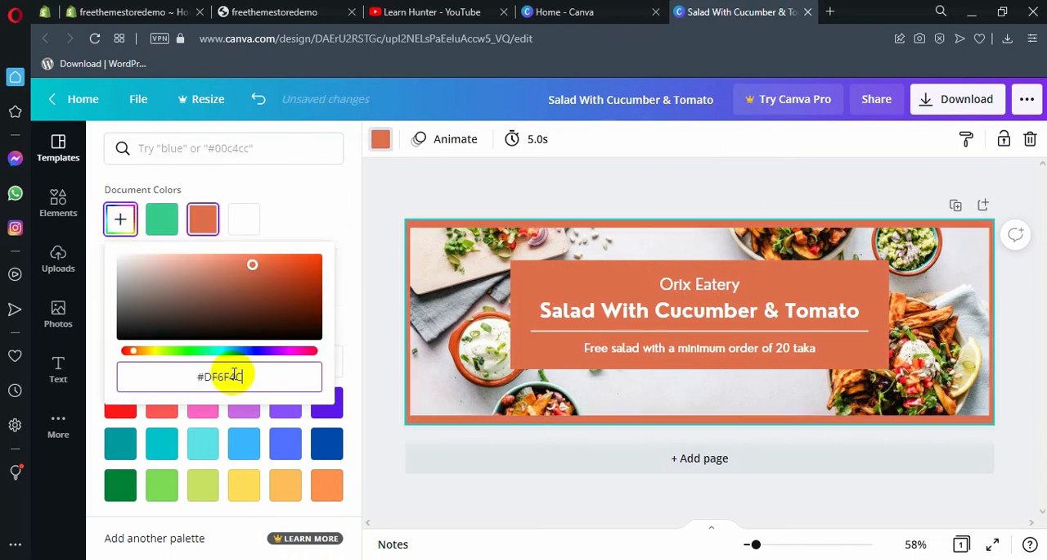
click(300, 222)
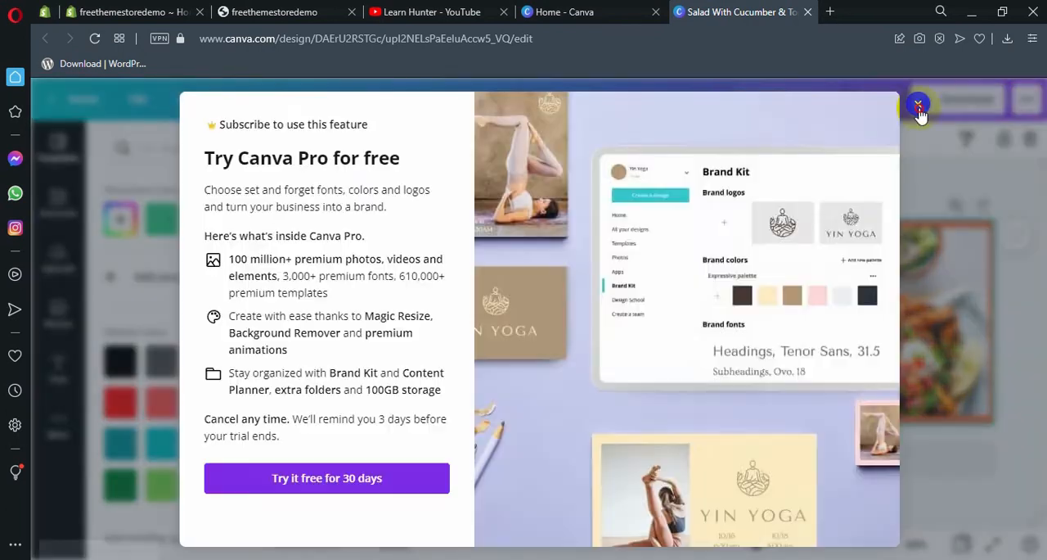
click(919, 106)
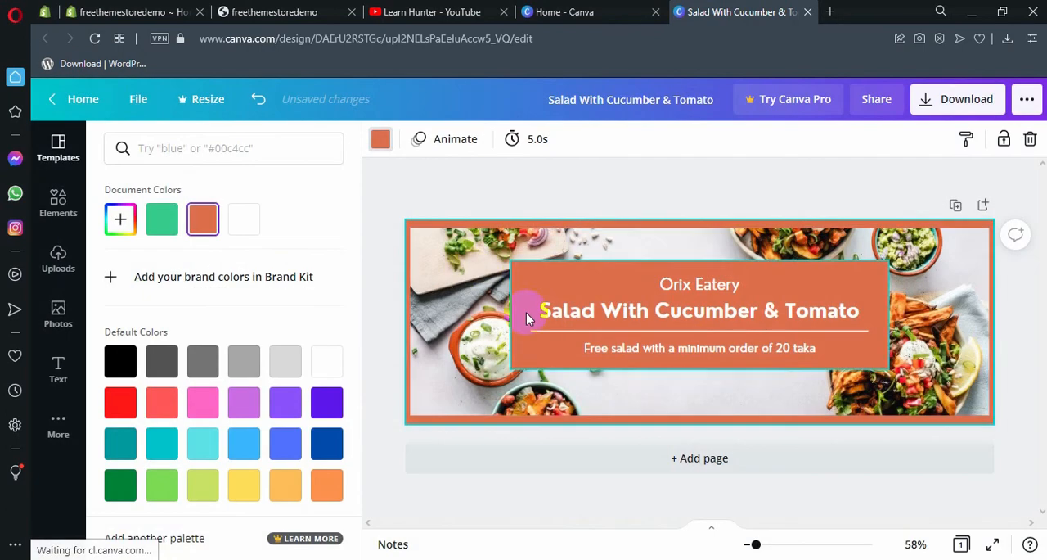
Step: Search the photo library for "foods" and replace the banner's background photo with the plated lettuce salad on a bamboo mat
click(482, 260)
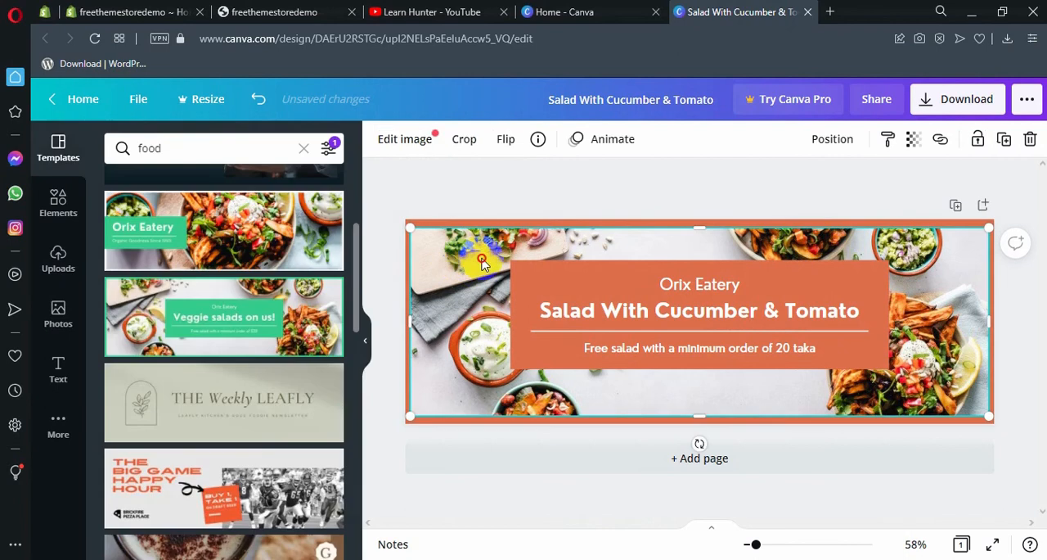
mouse_move(482, 261)
mouse_down()
mouse_move(493, 260)
mouse_move(479, 263)
mouse_up()
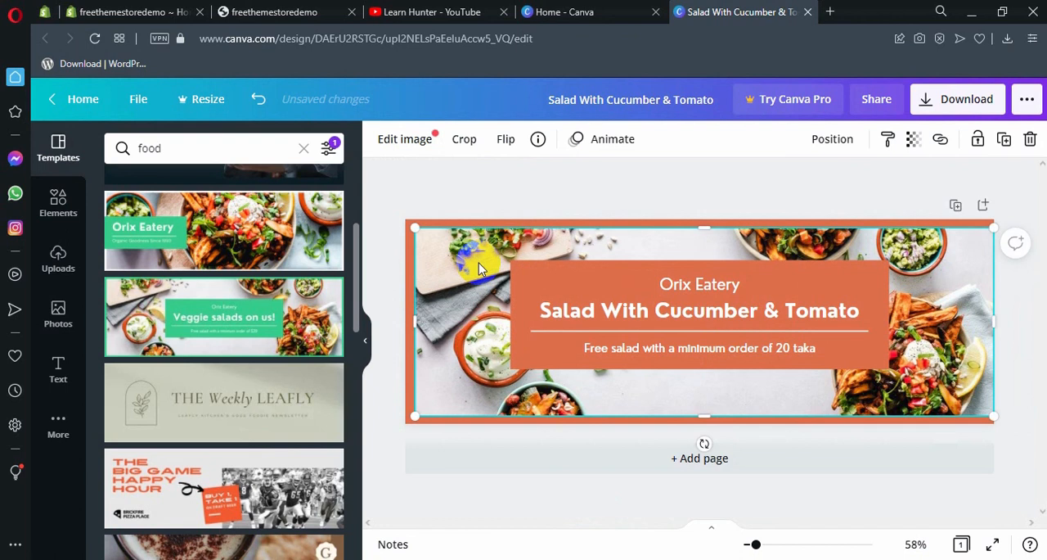
click(51, 315)
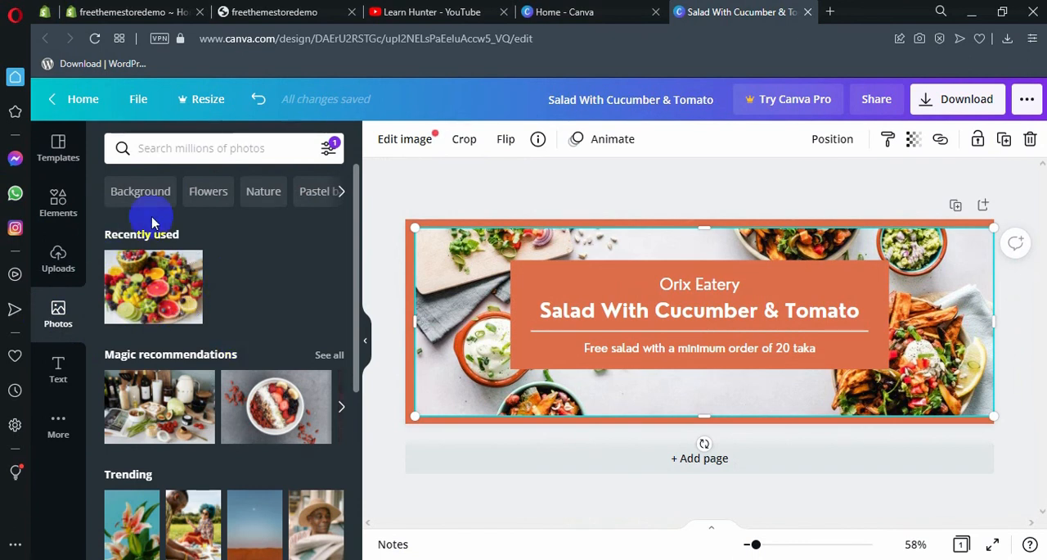
click(178, 160)
text(foods)
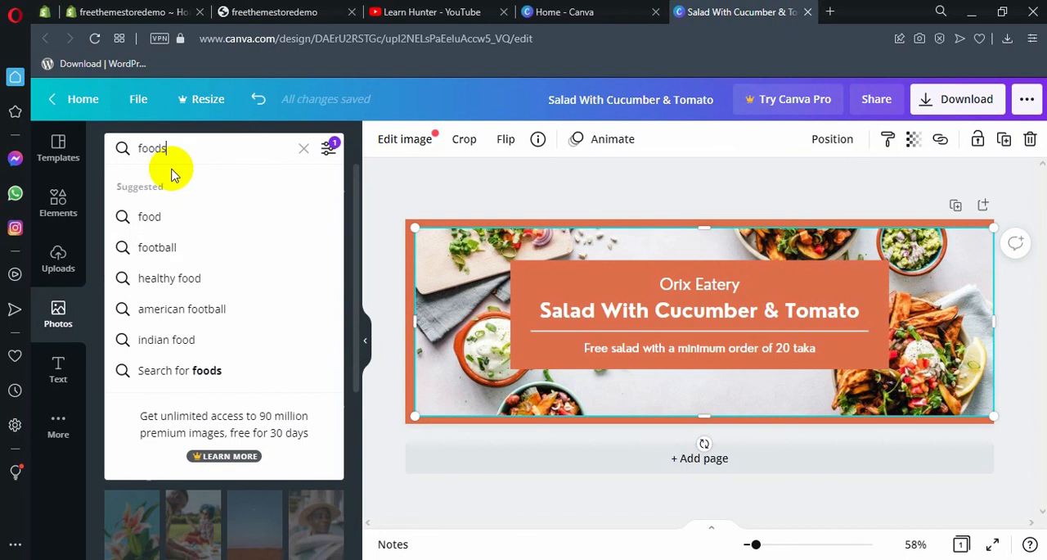
key(Return)
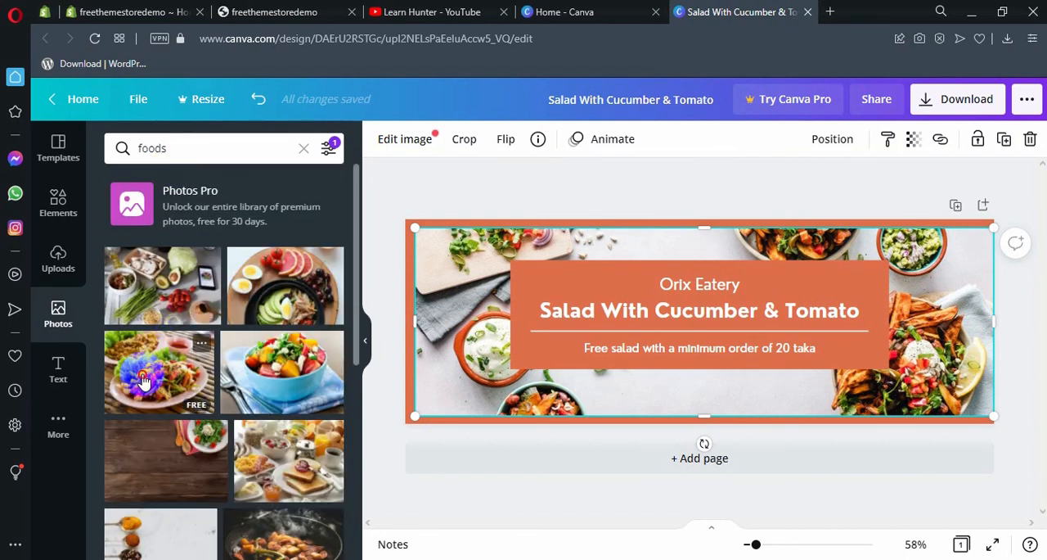
drag(160, 386, 451, 303)
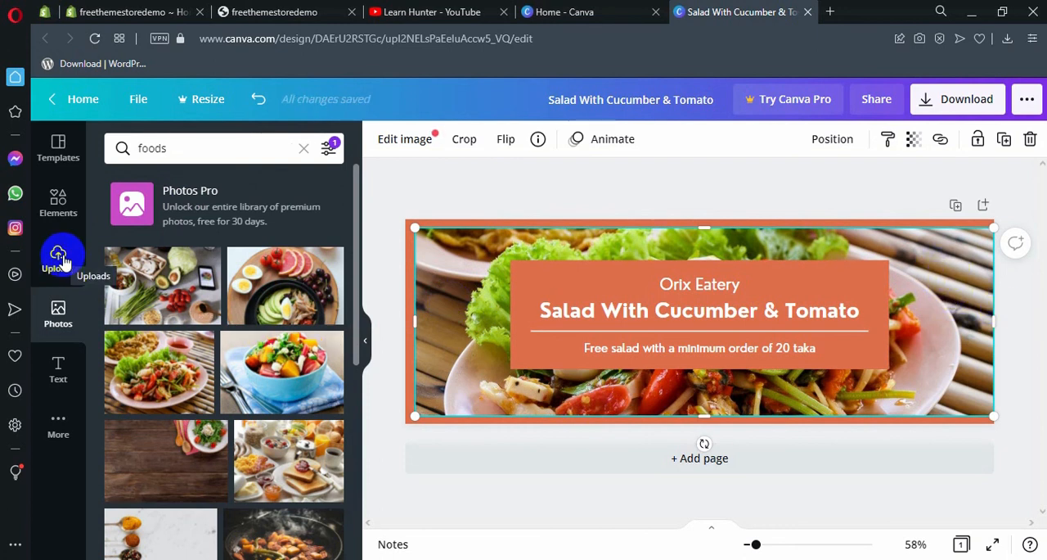
Step: Upload the logo image LogoMakr-1vFDTD.png from the recently downloaded files
click(62, 260)
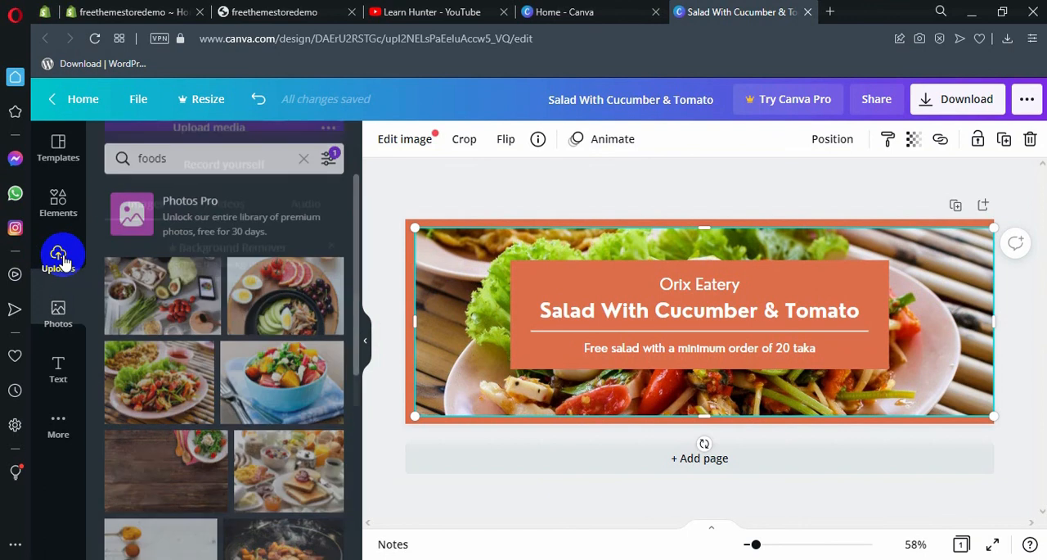
click(160, 229)
click(158, 337)
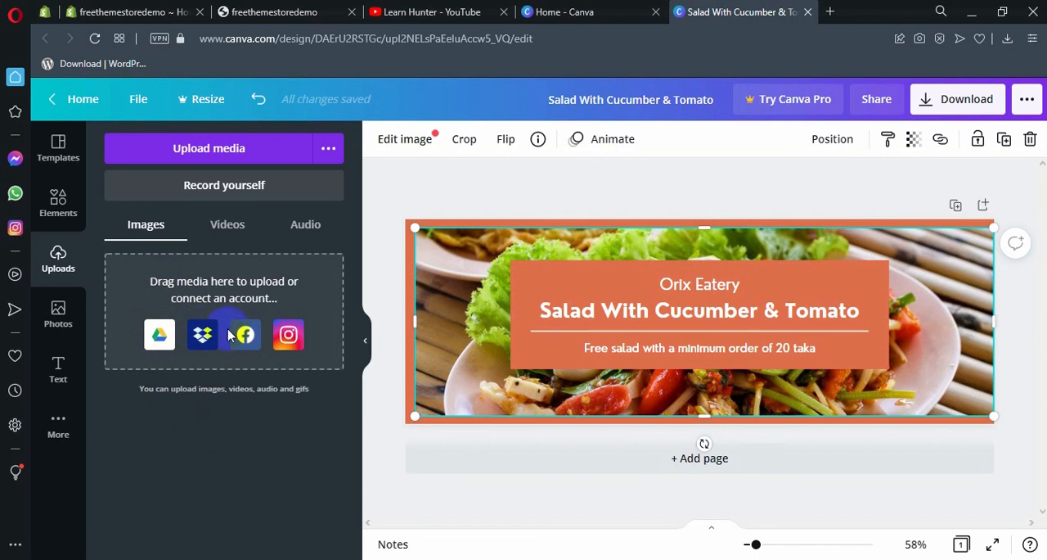
click(227, 235)
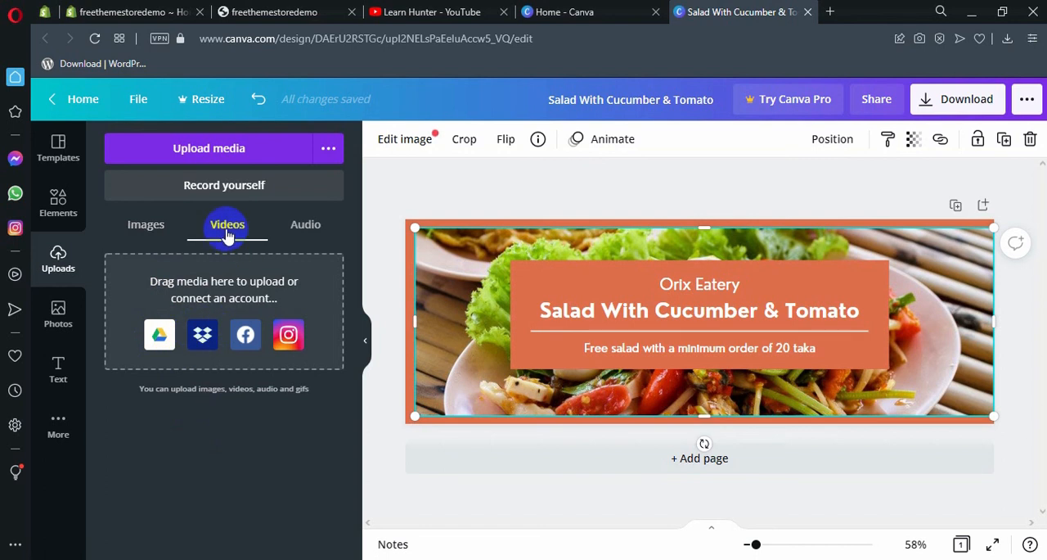
click(164, 231)
click(218, 152)
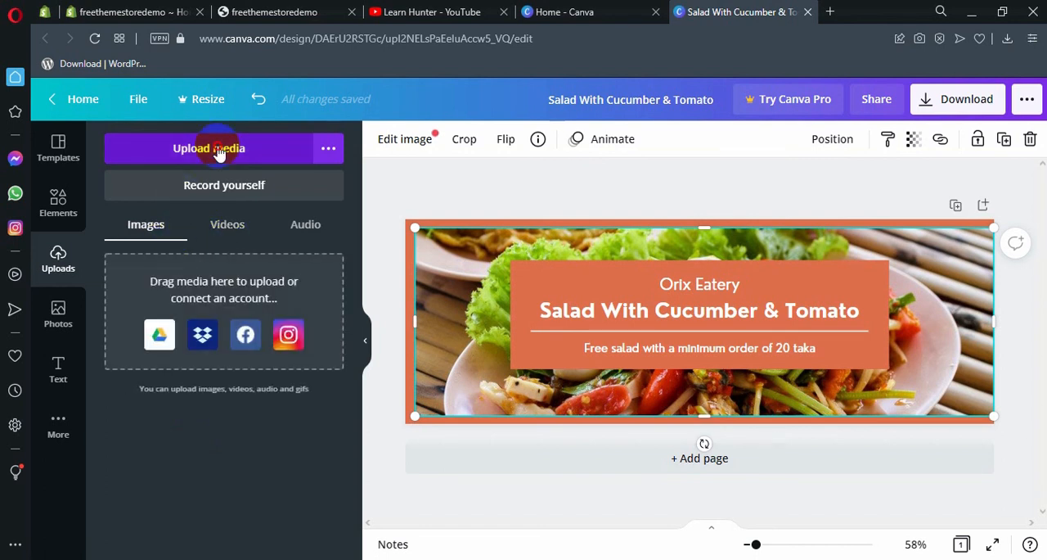
click(218, 148)
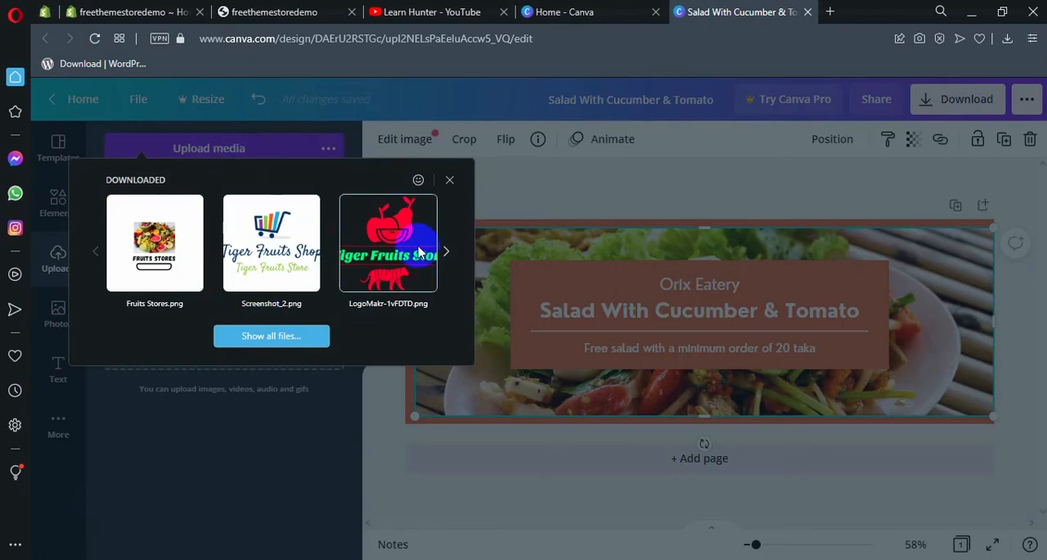
click(451, 179)
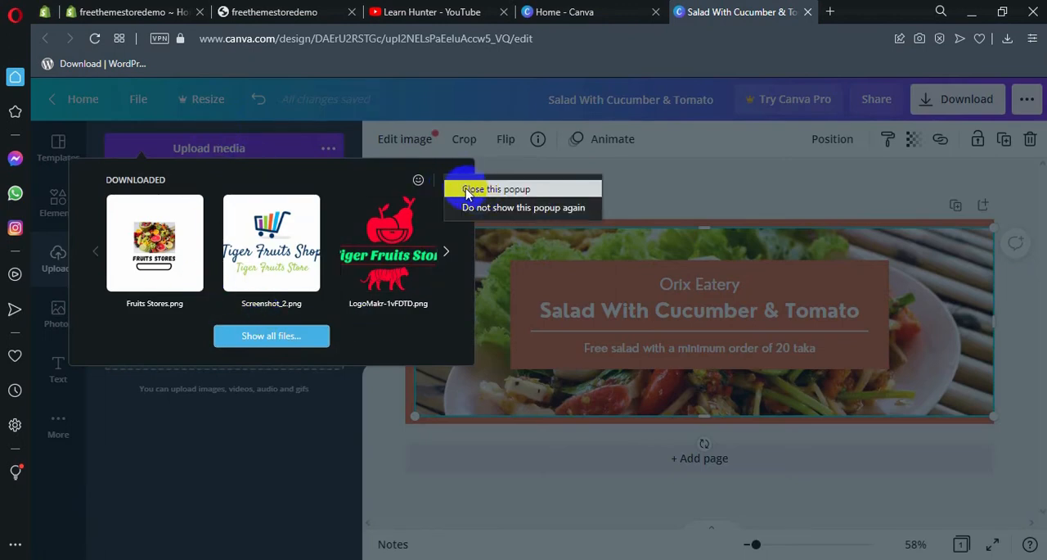
click(373, 245)
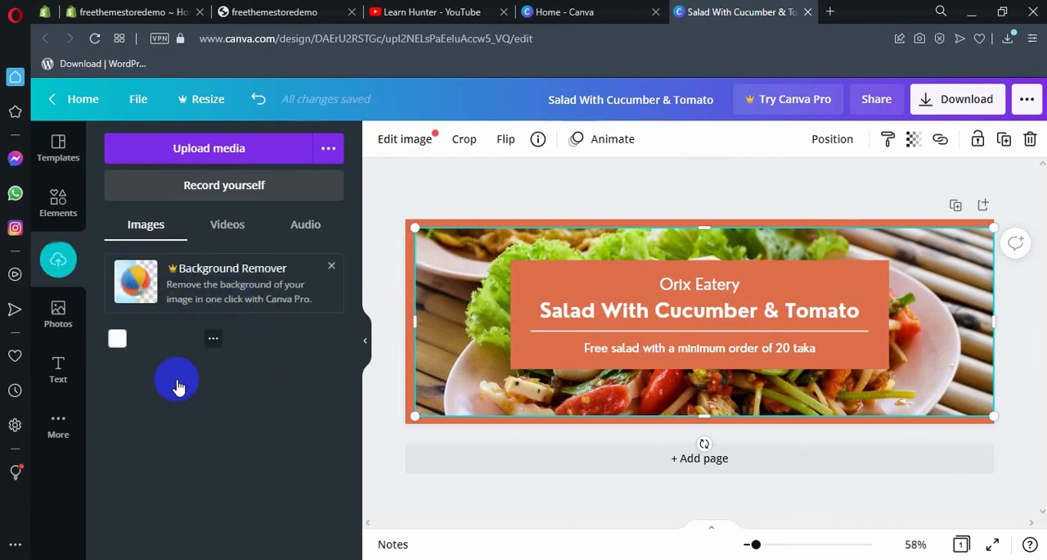
Step: Place the uploaded logo, shrunk, in the upper-right corner of the orange text box, and centre the background photo within the orange frame
drag(166, 387, 821, 265)
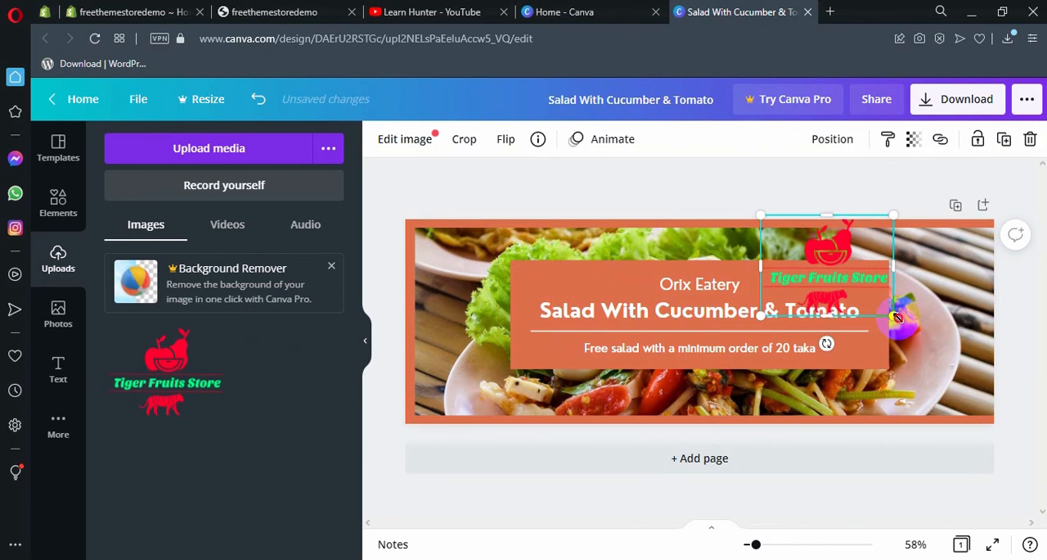
drag(893, 315, 841, 277)
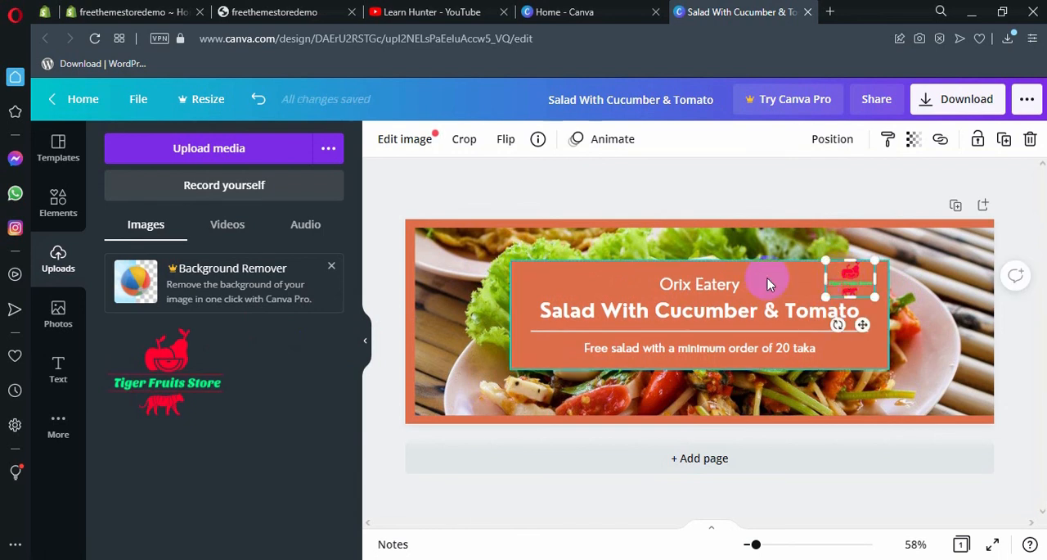
click(379, 305)
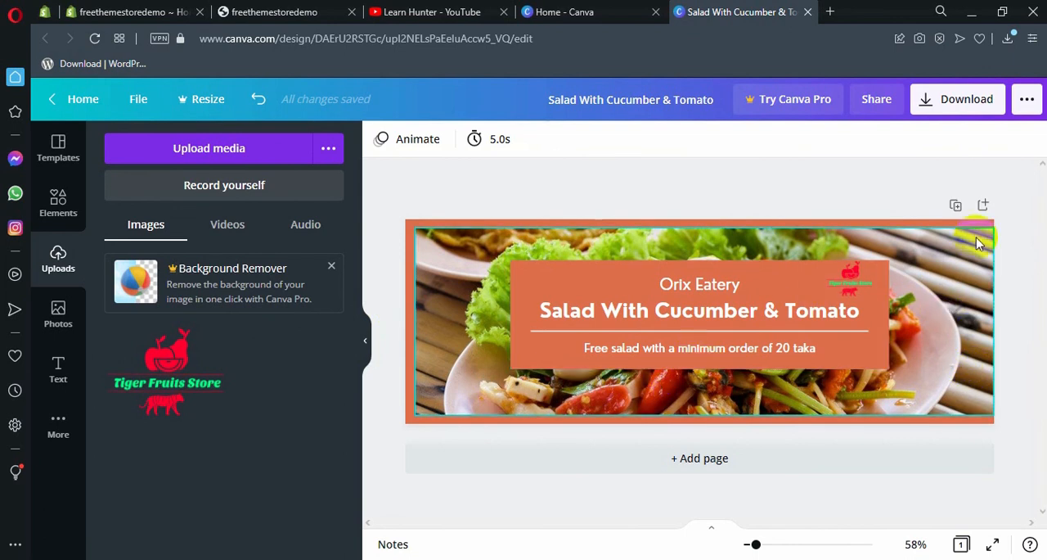
drag(982, 278, 975, 275)
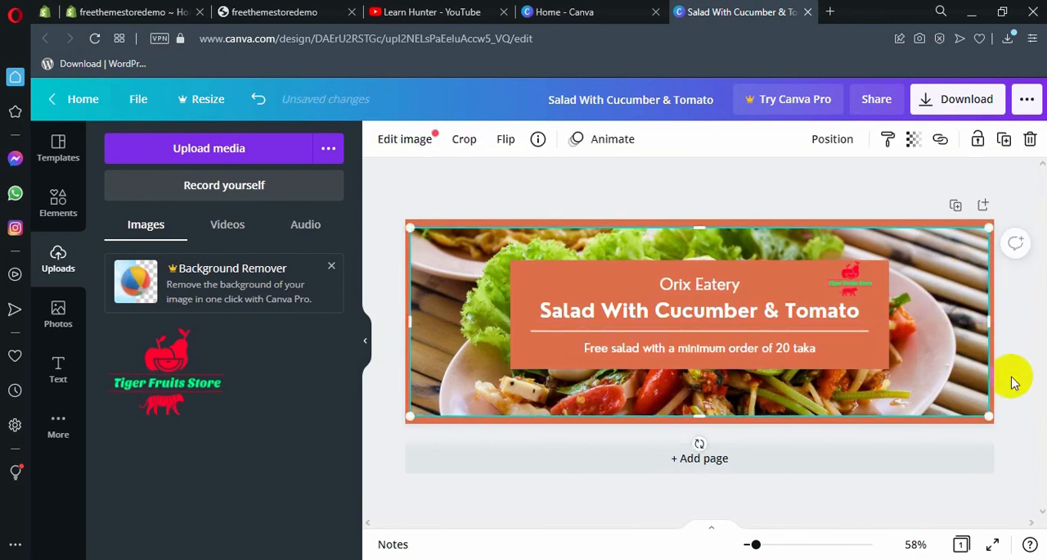
click(1018, 377)
Step: Download the finished banner as a PNG file
click(964, 113)
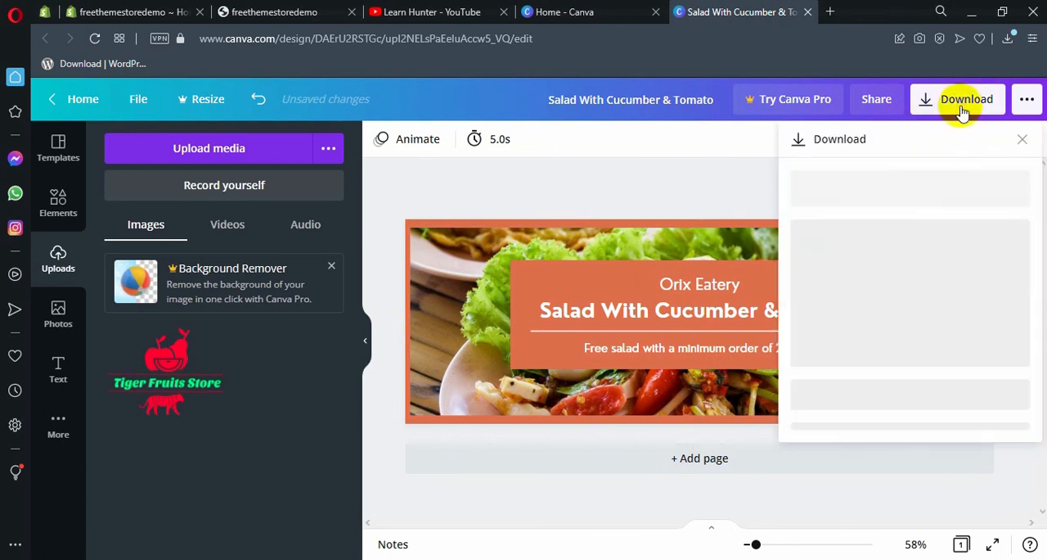
click(889, 206)
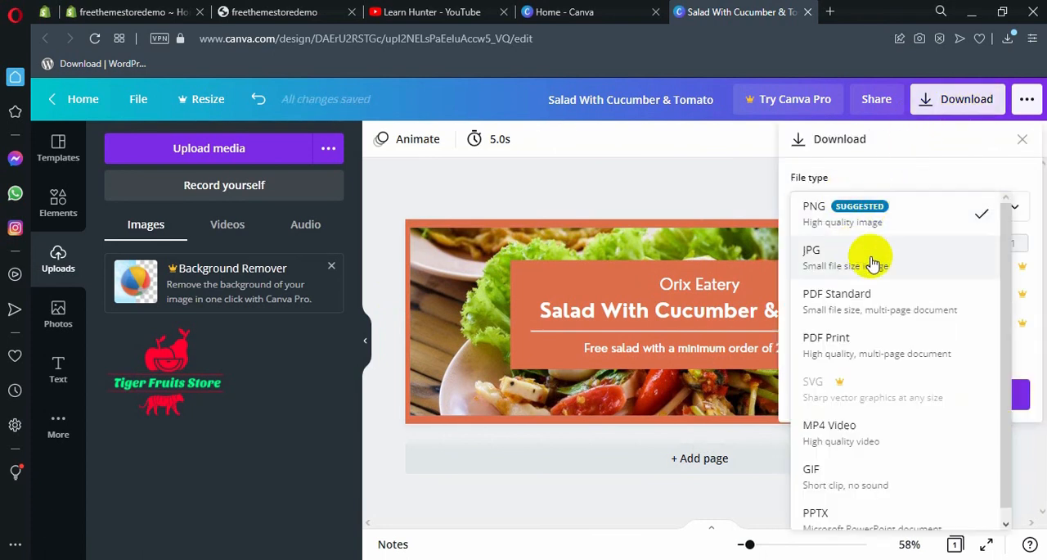
click(882, 212)
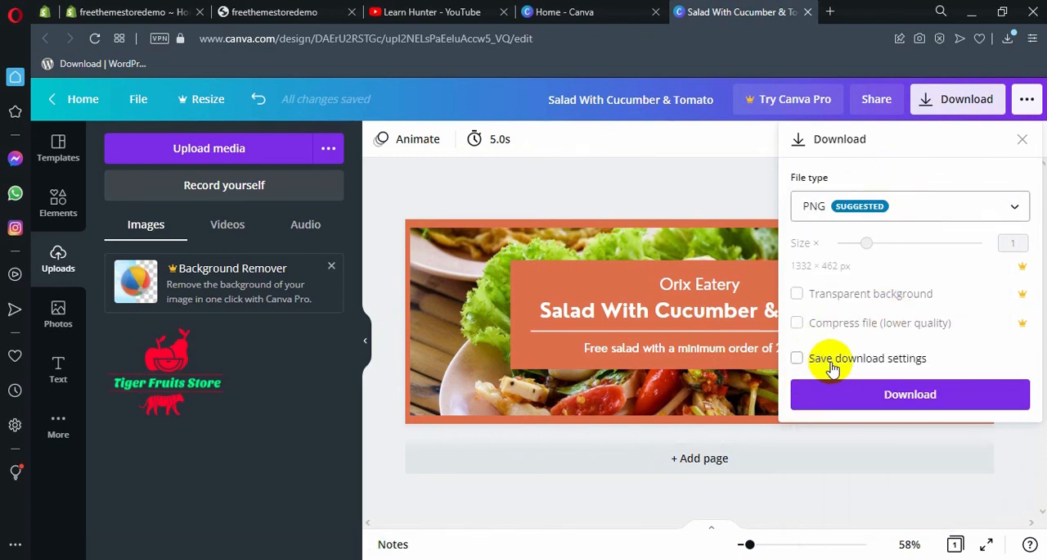
click(916, 394)
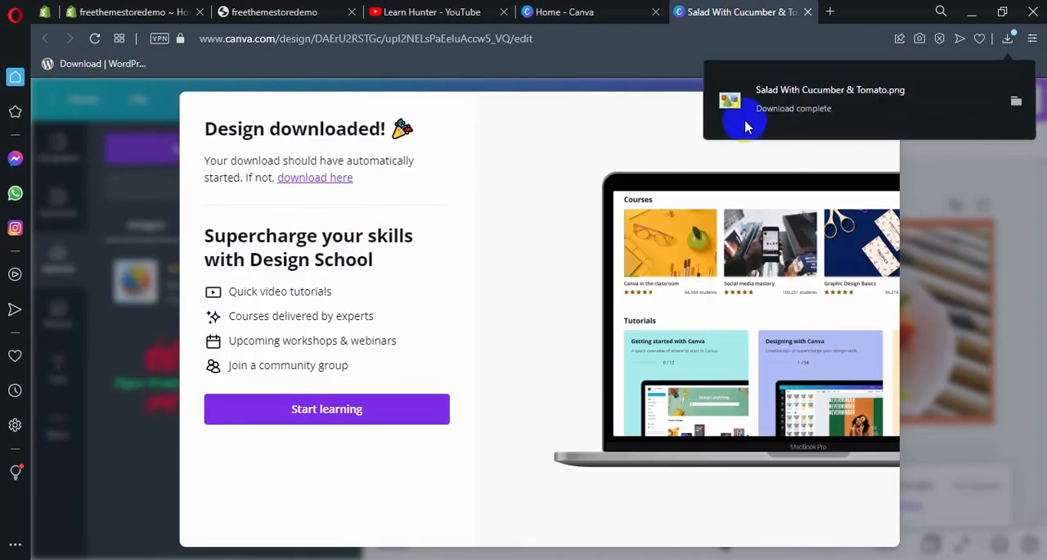
Step: Open the downloaded "Salad With Cucumber & Tomato.png" maximized to check the banner, and close it along with the download notice
click(832, 101)
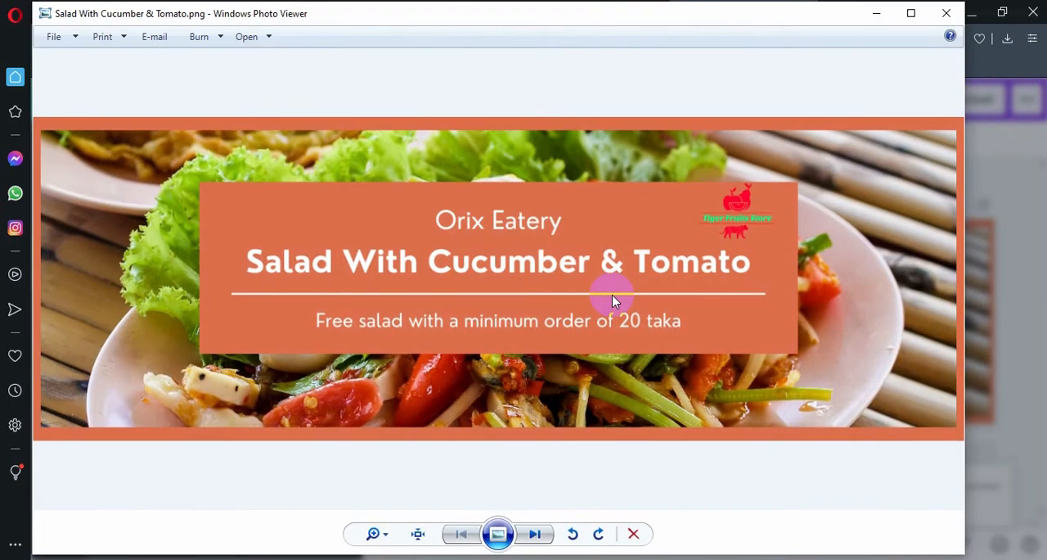
double_click(611, 14)
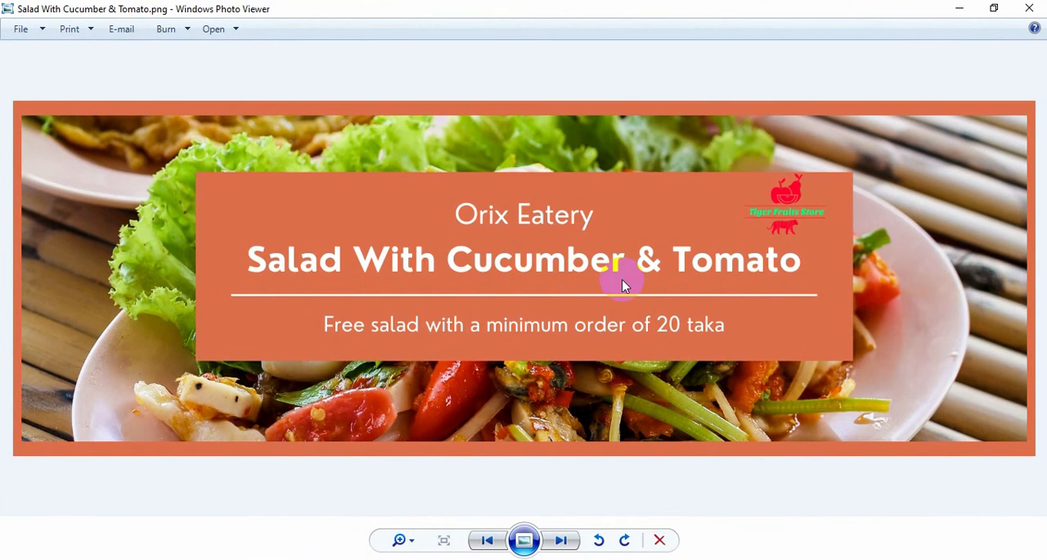
click(1029, 8)
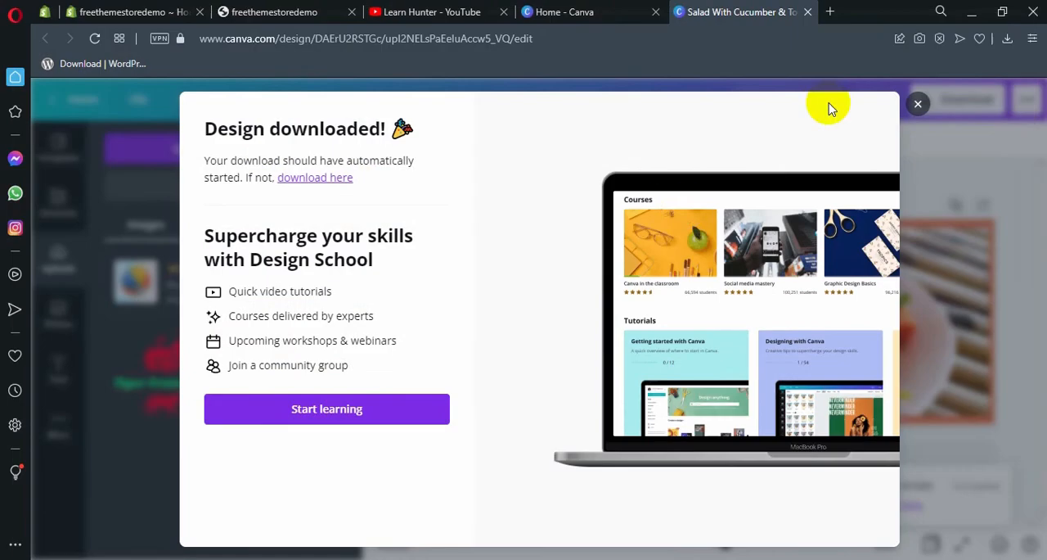
click(919, 105)
Step: Switch to the Learn Hunter channel's playlists page on YouTube
click(564, 12)
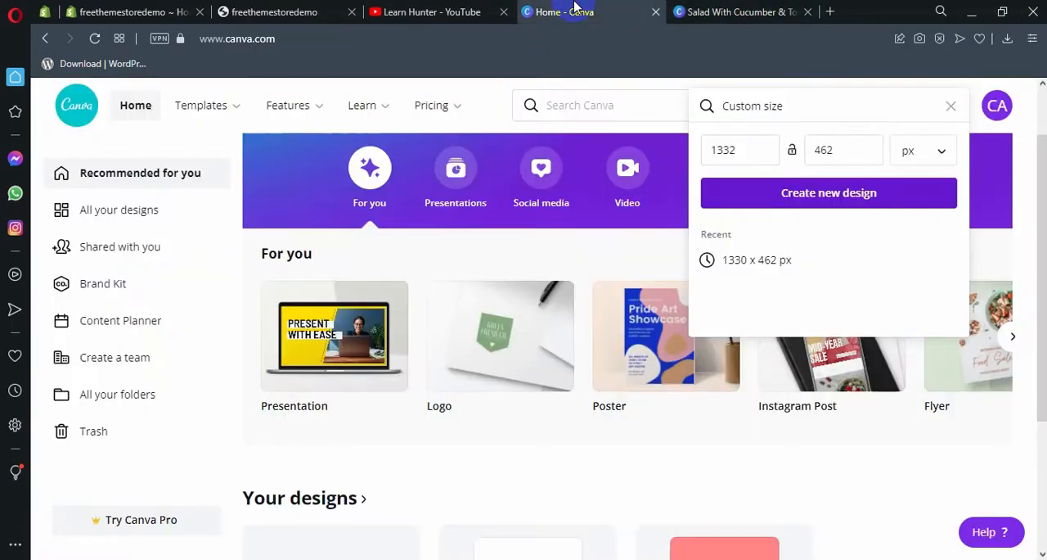
click(499, 7)
click(538, 11)
click(469, 10)
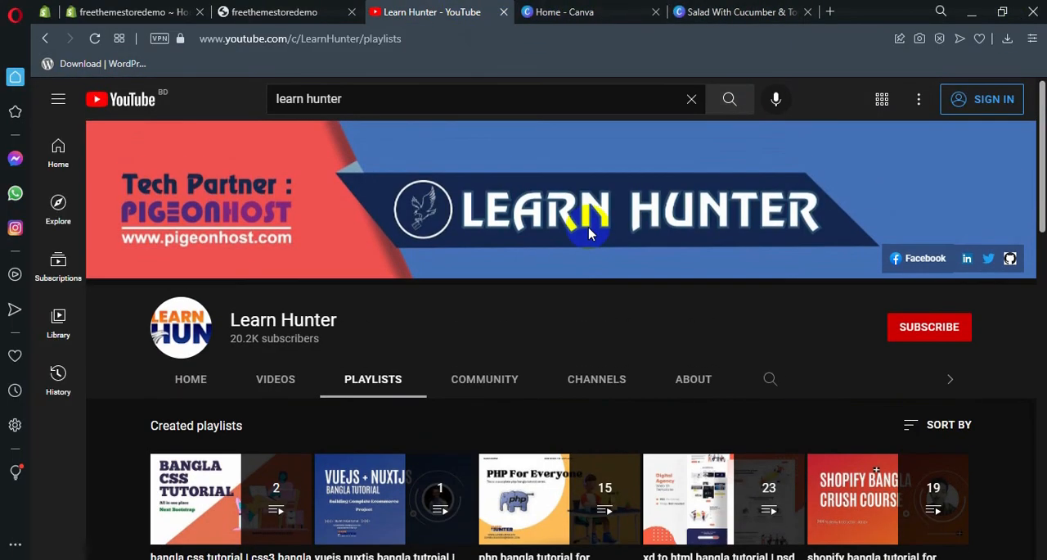